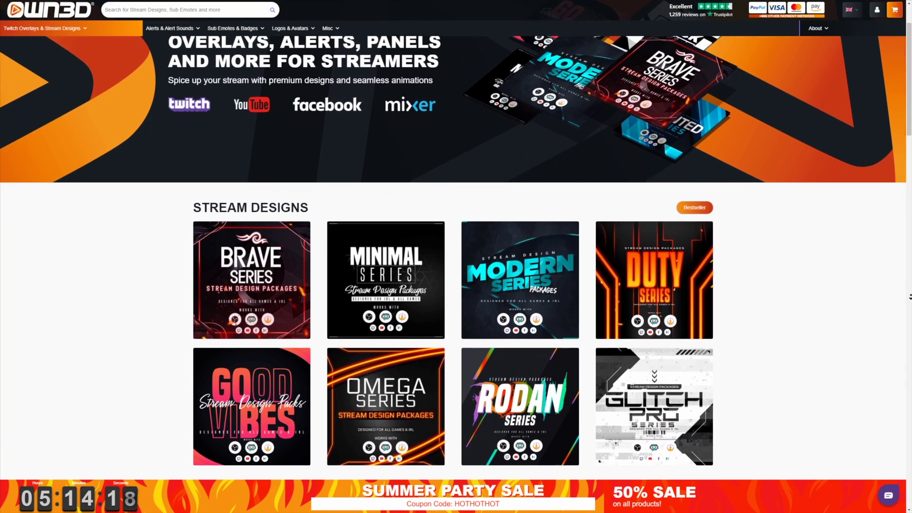
scroll(453, 256, "down", 1)
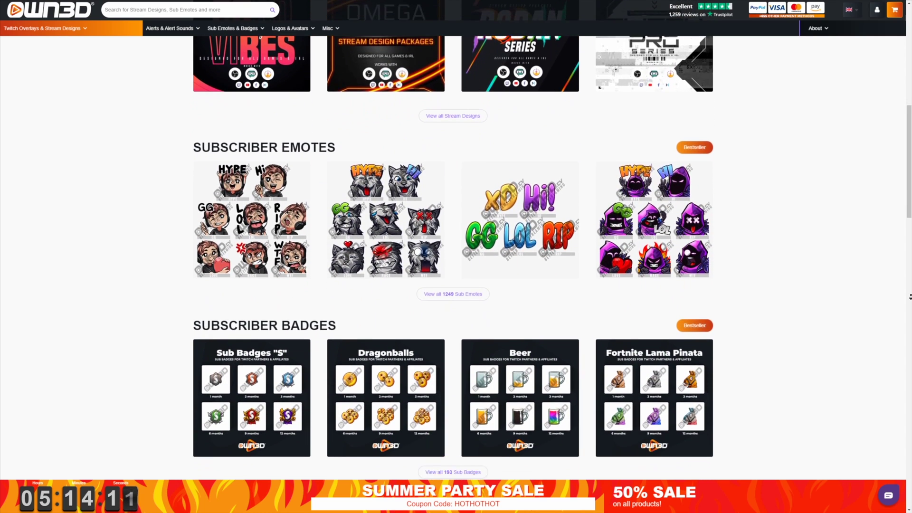
scroll(453, 257, "down", 2)
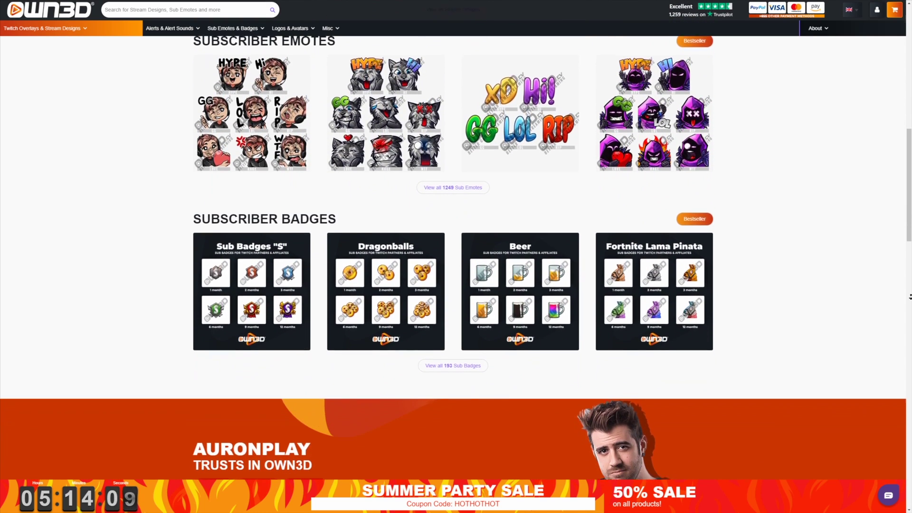
scroll(453, 257, "down", 1)
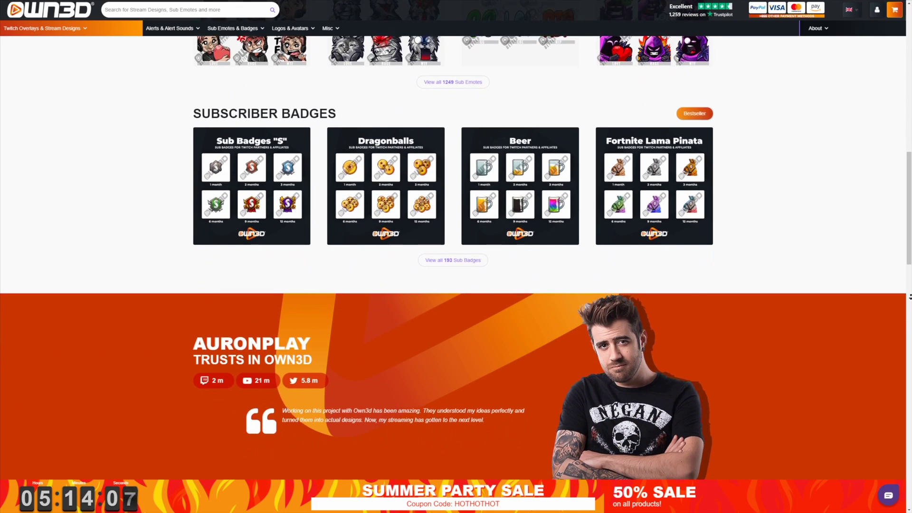
scroll(453, 256, "down", 2)
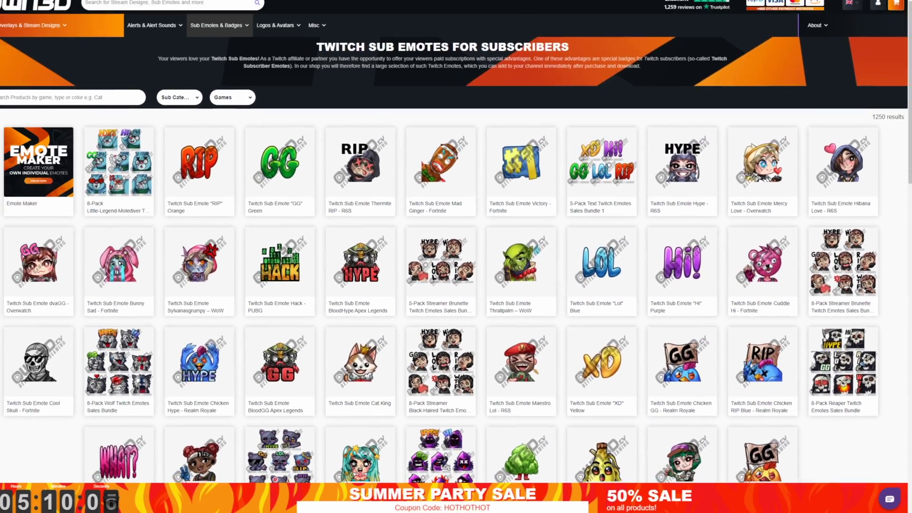
scroll(456, 257, "down", 1)
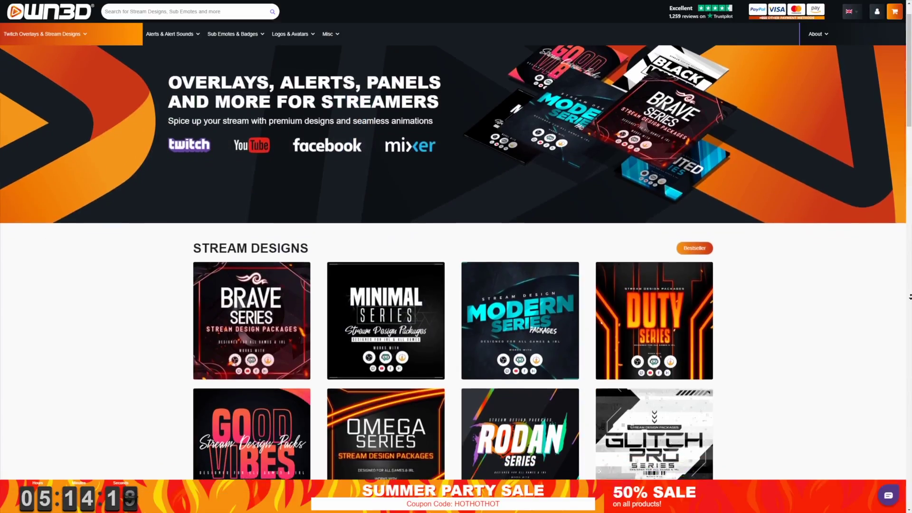
scroll(457, 257, "down", 2)
scroll(456, 257, "down", 1)
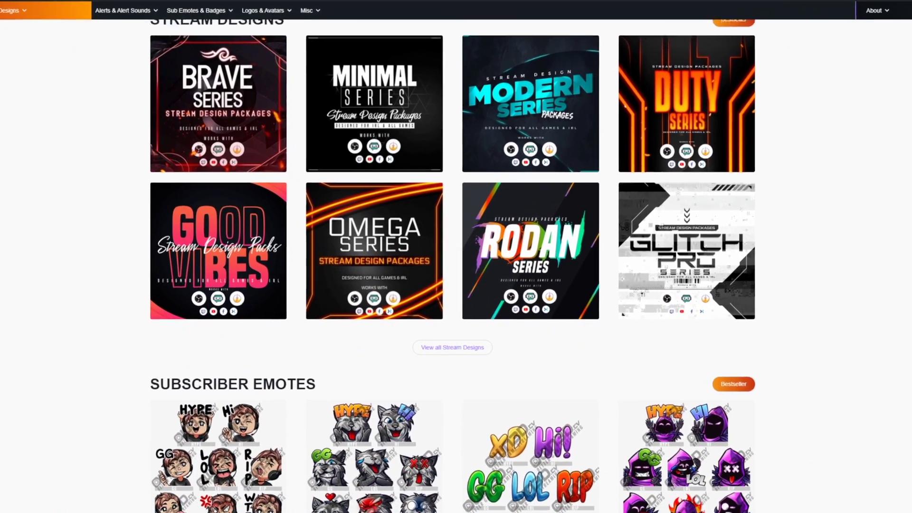
scroll(456, 257, "down", 3)
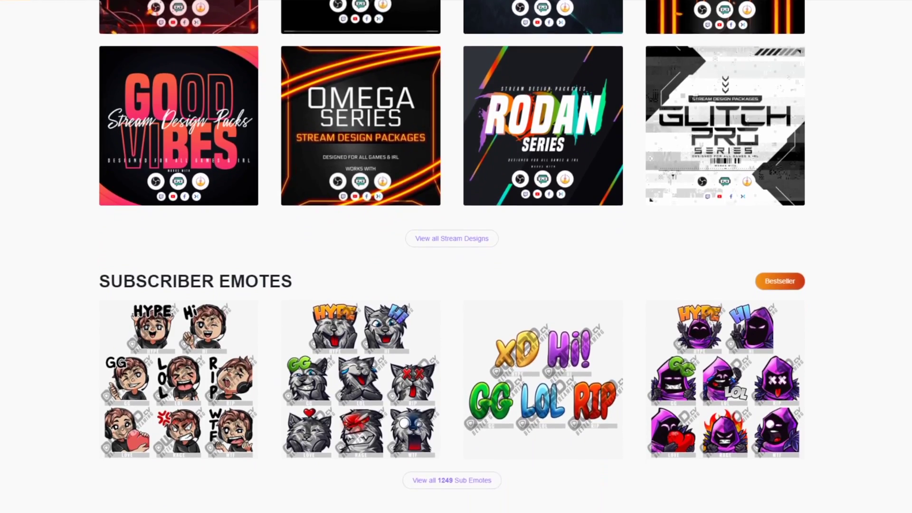
scroll(456, 257, "down", 3)
scroll(457, 257, "down", 3)
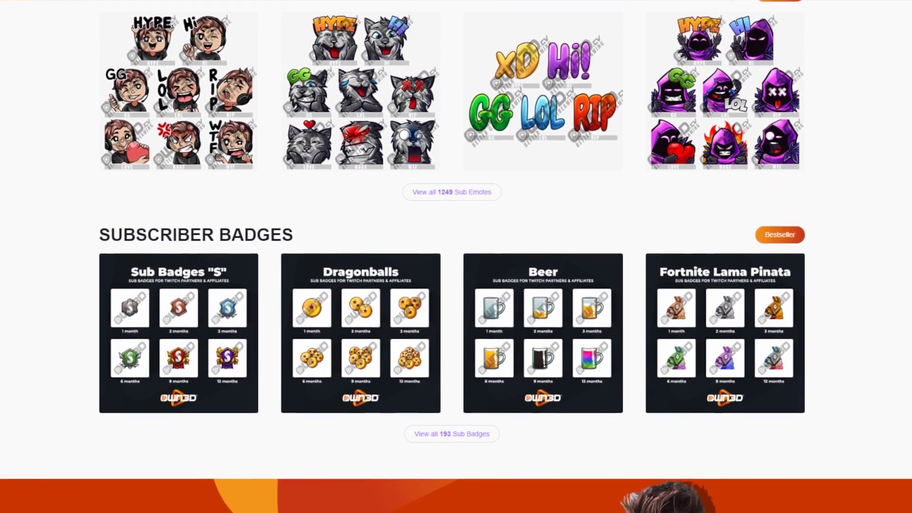
scroll(456, 257, "down", 3)
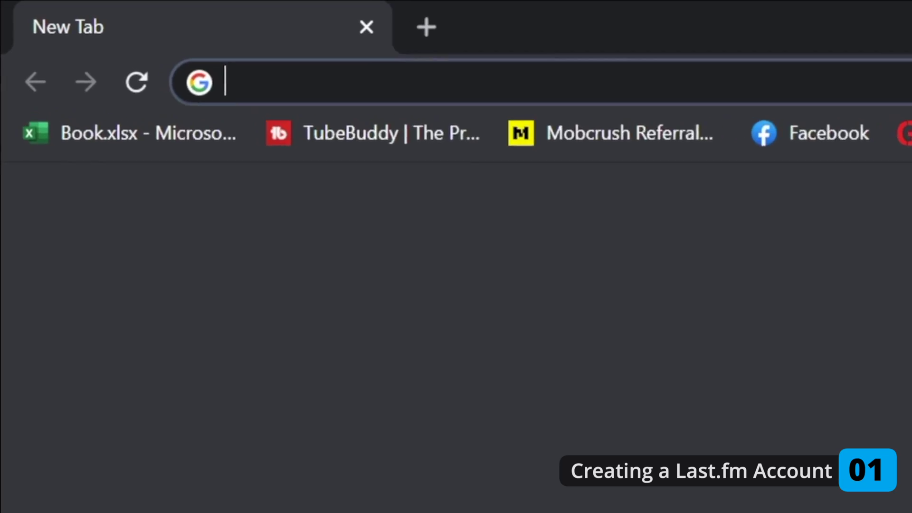
Step: Open the Last.fm website and accept its cookies
type("last.fm")
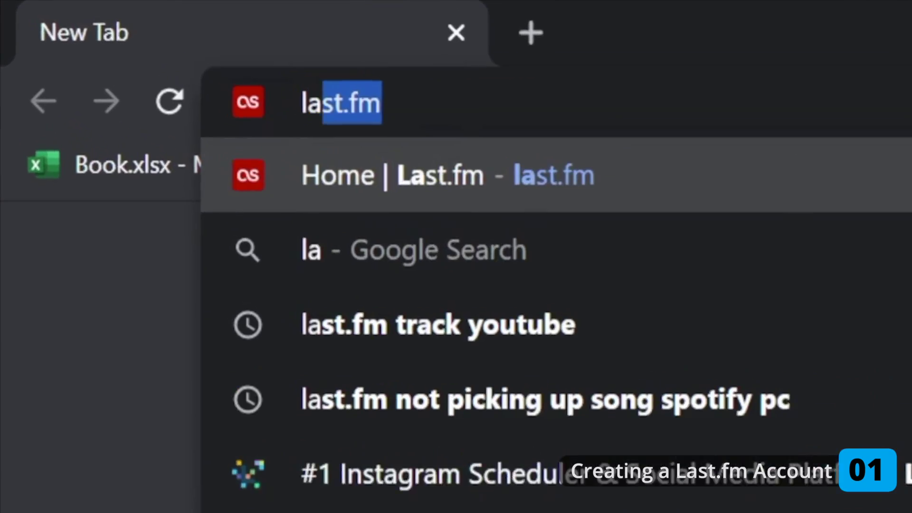
key("Return")
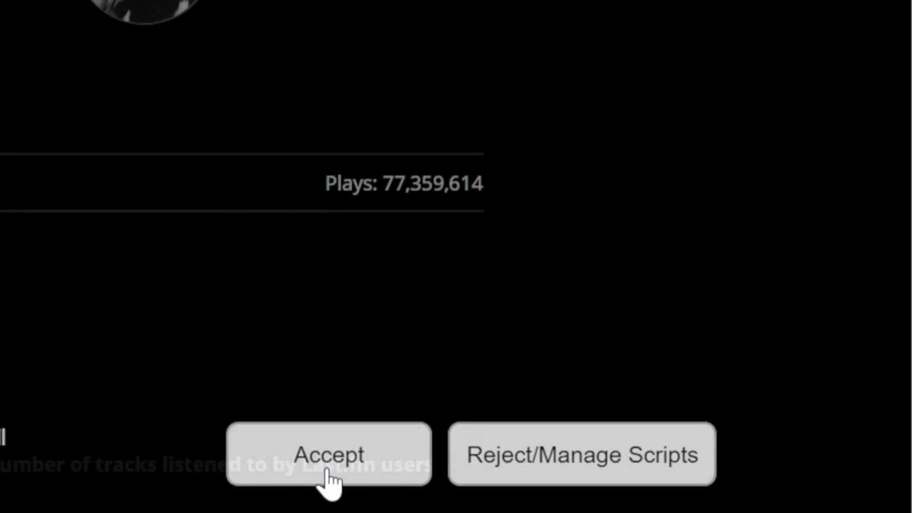
left_click(328, 476)
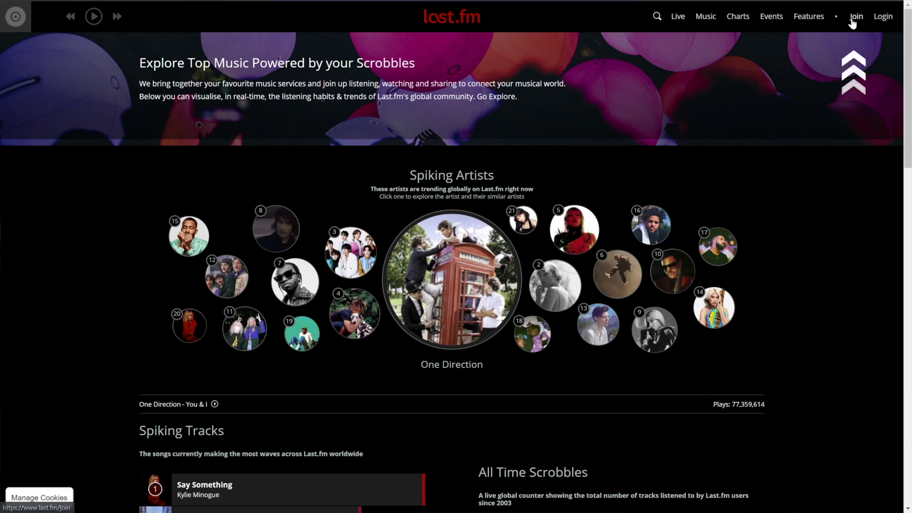
Step: Join Last.fm with a new username, agree to the terms, and confirm the emailed verification link
left_click(855, 18)
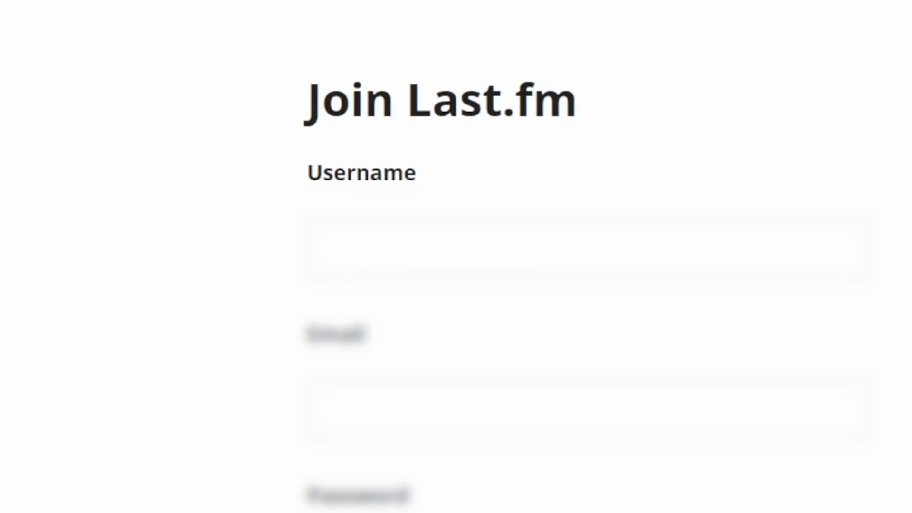
type("streamfuzz")
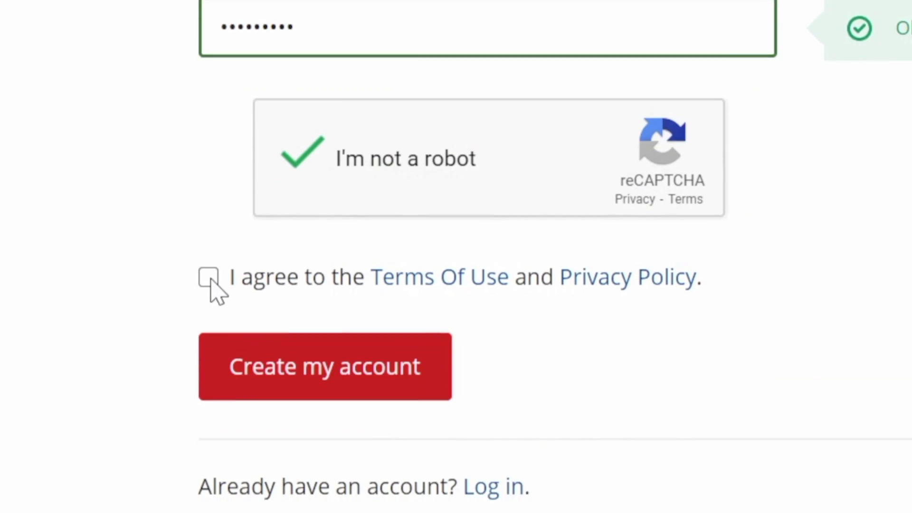
left_click(209, 275)
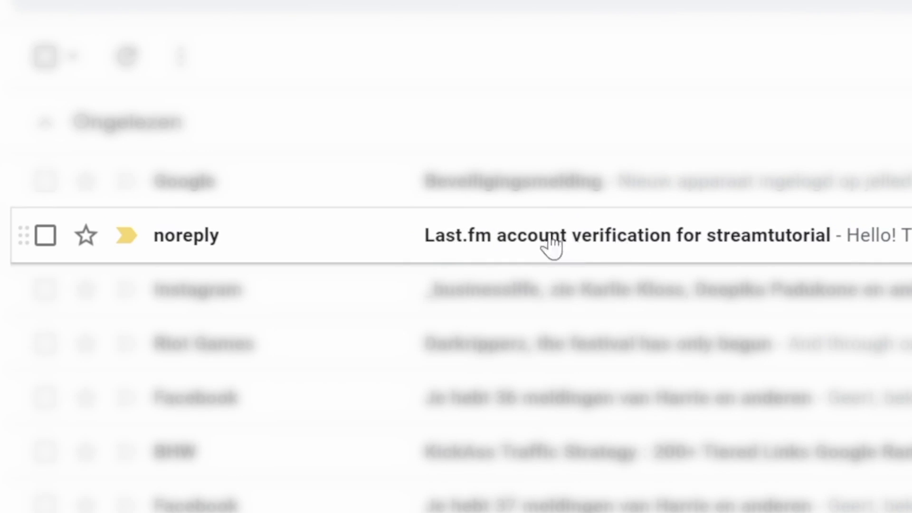
left_click(551, 244)
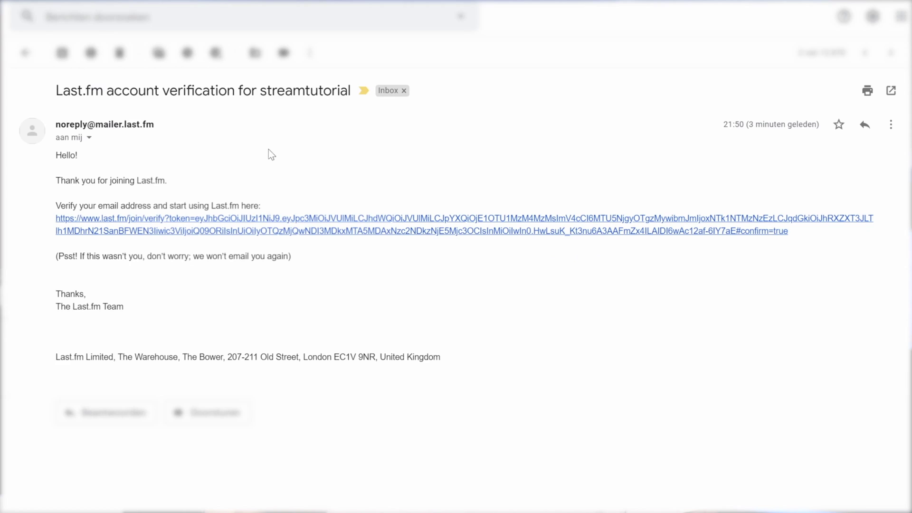
left_click(268, 223)
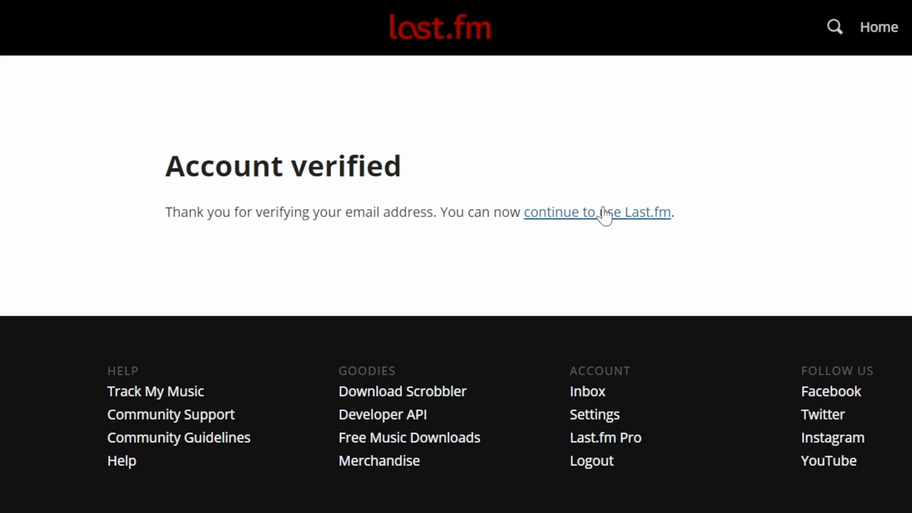
Step: Continue from the Account verified page to the personalised Last.fm homepage
left_click(603, 213)
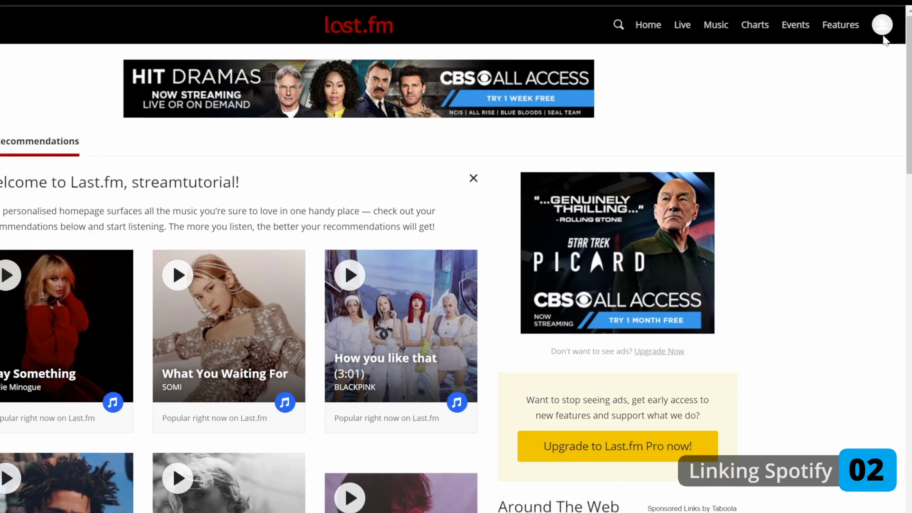
Step: Connect Spotify Scrobbling under Settings > Applications and sign in to Spotify to authorise it
left_click(885, 20)
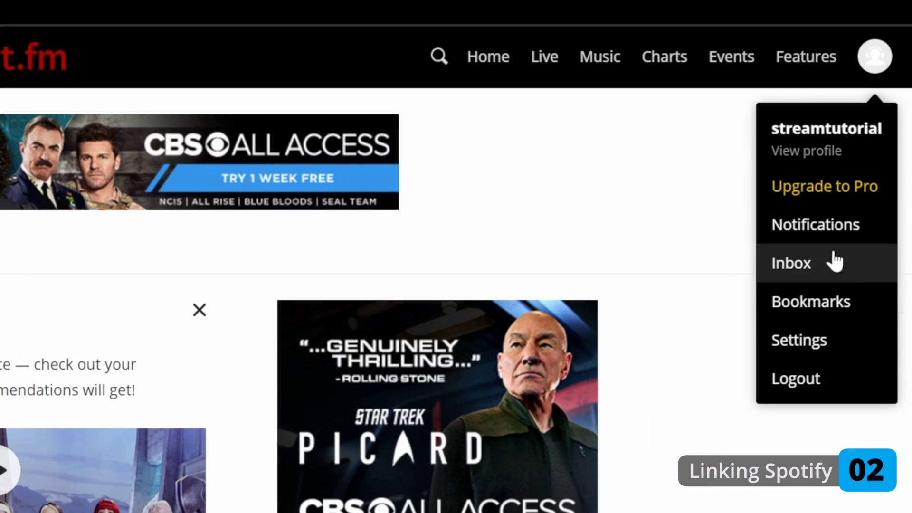
left_click(816, 350)
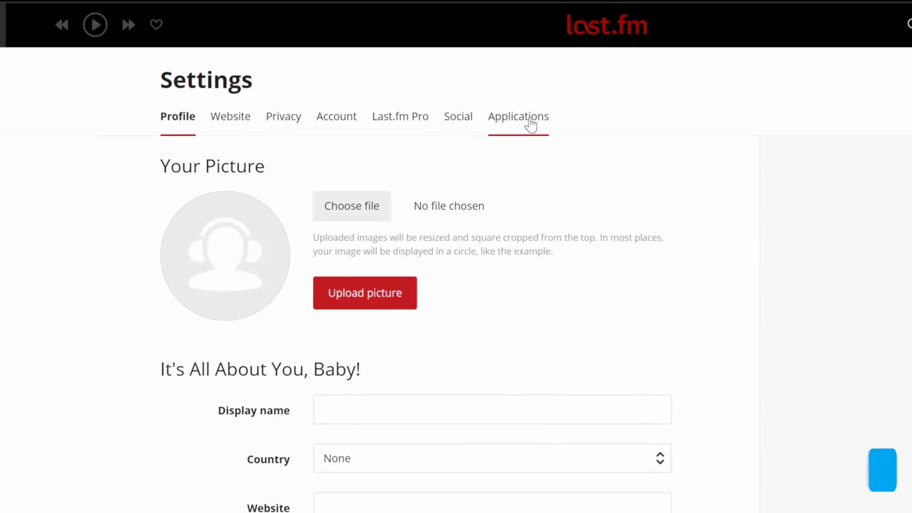
left_click(531, 122)
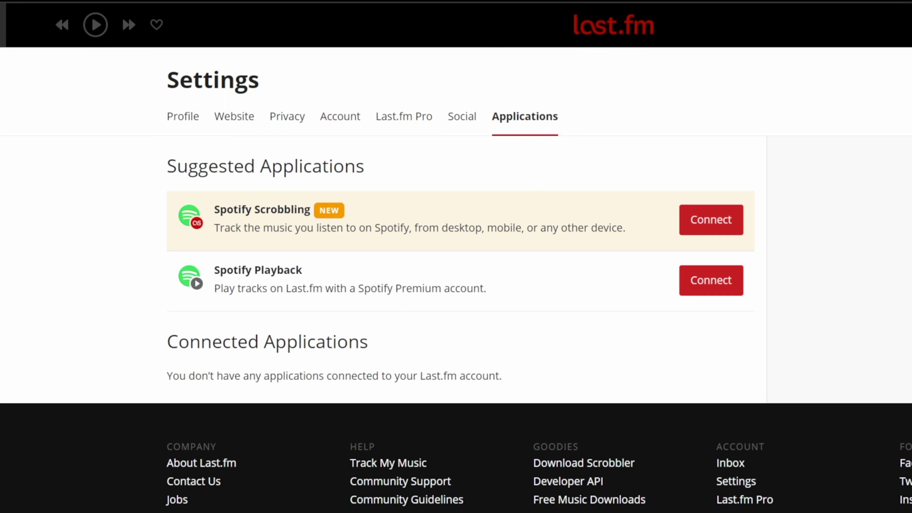
left_click(722, 224)
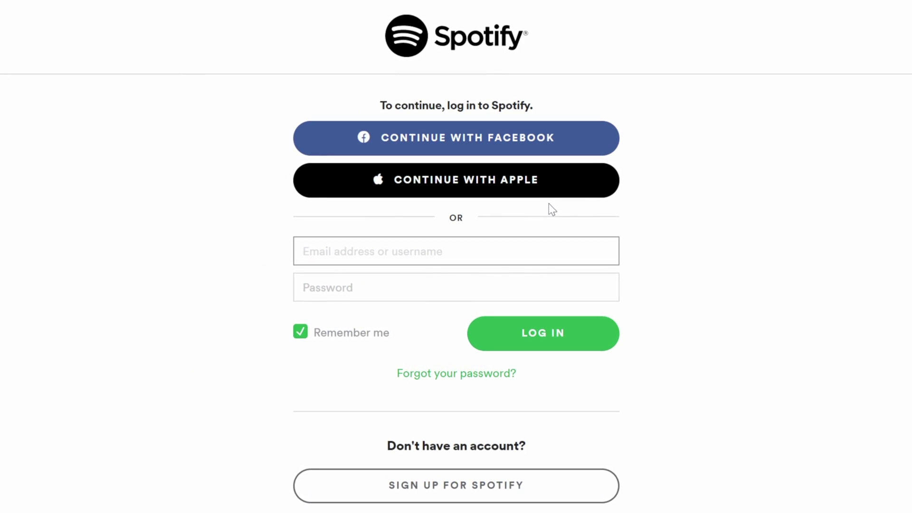
left_click(533, 147)
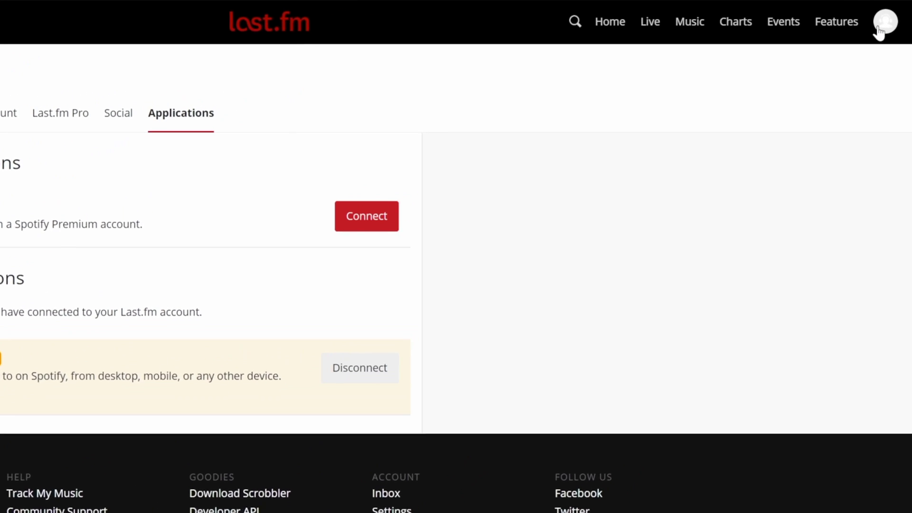
Step: Open the Last.fm account menu
left_click(887, 18)
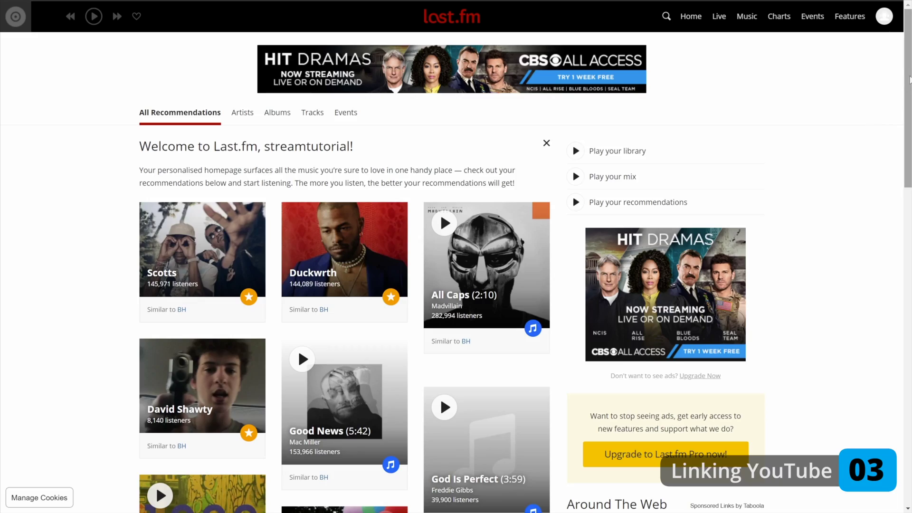
Step: From the footer's Track My Music page, open the YouTube section's More info support page
scroll(440, 212, "down", 10)
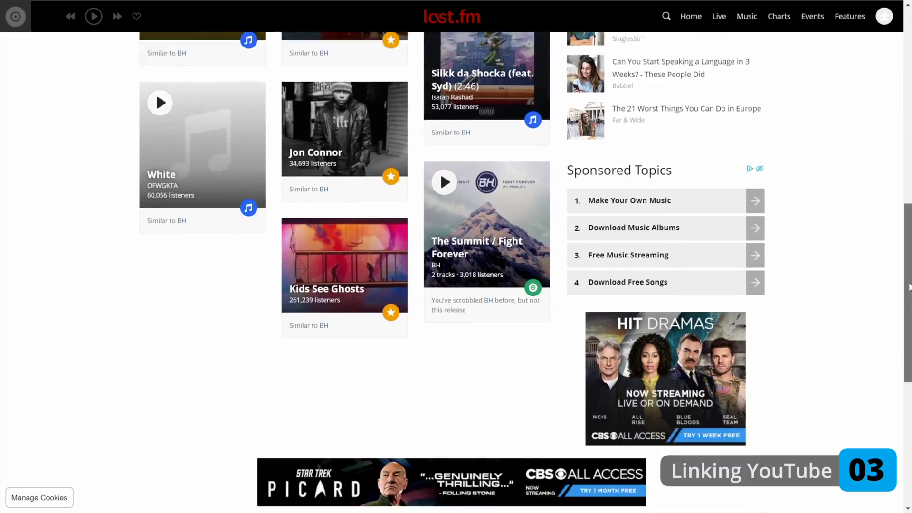
scroll(908, 277, "down", 8)
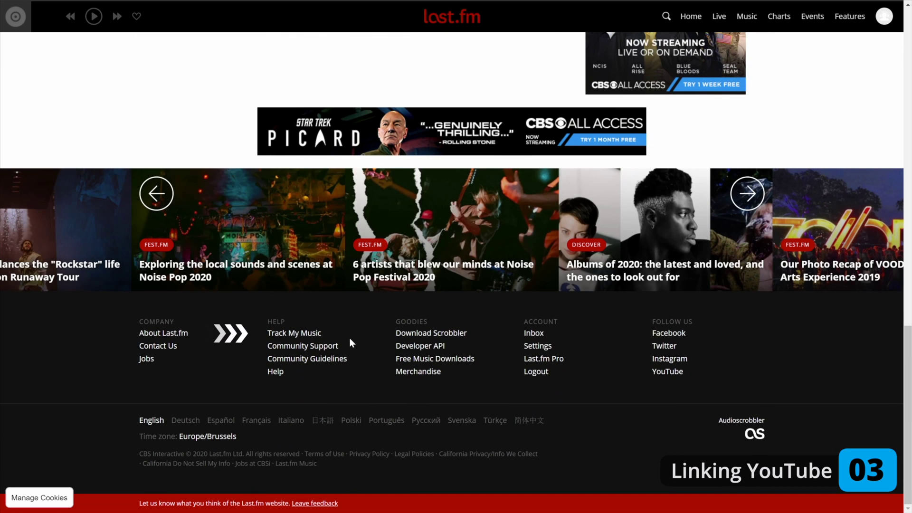
left_click(306, 335)
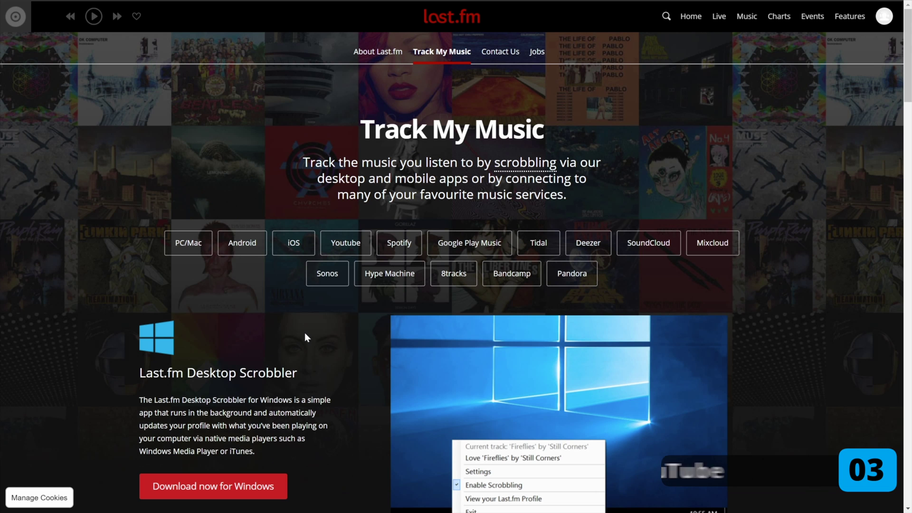
left_click(348, 245)
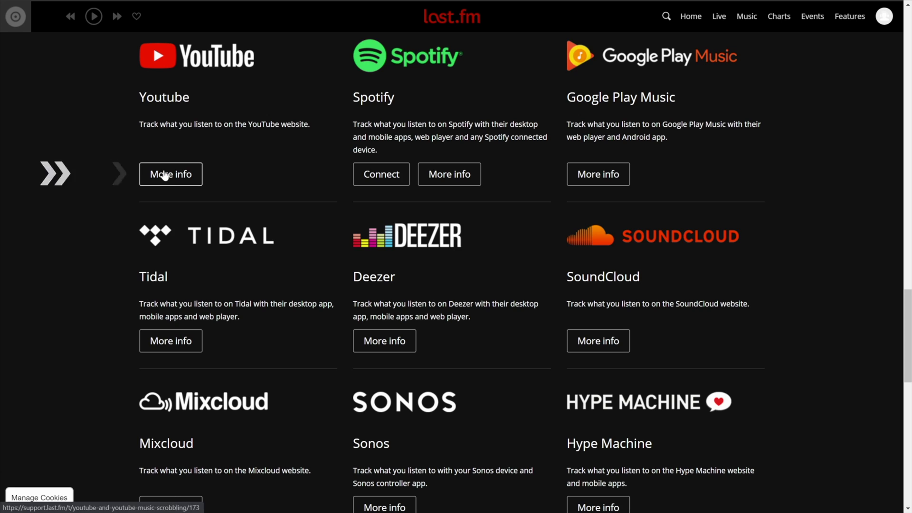
left_click(164, 176)
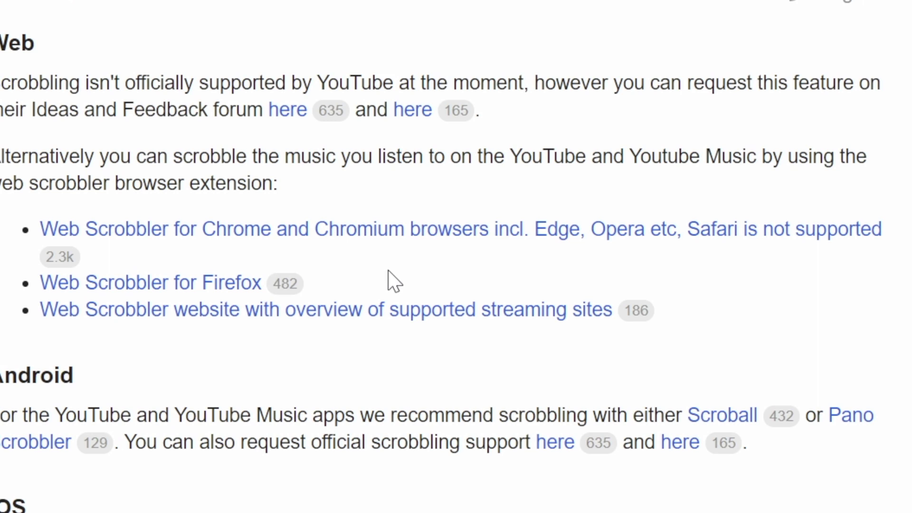
Step: Add the Web Scrobbler extension to Chrome and opt in on its welcome page
left_click(369, 232)
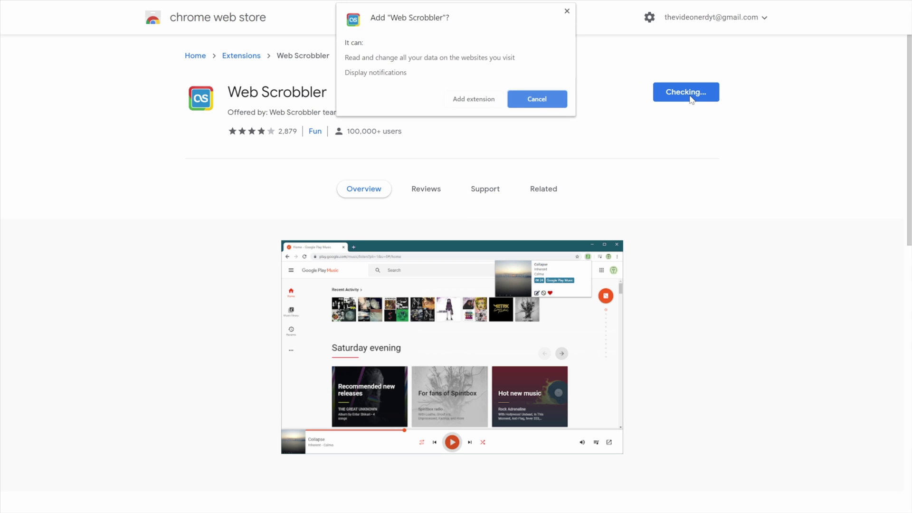
left_click(469, 104)
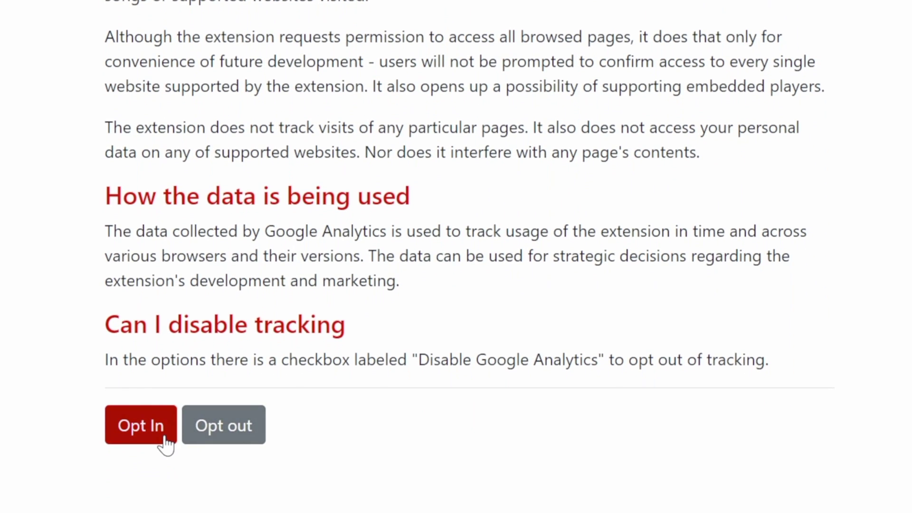
left_click(164, 435)
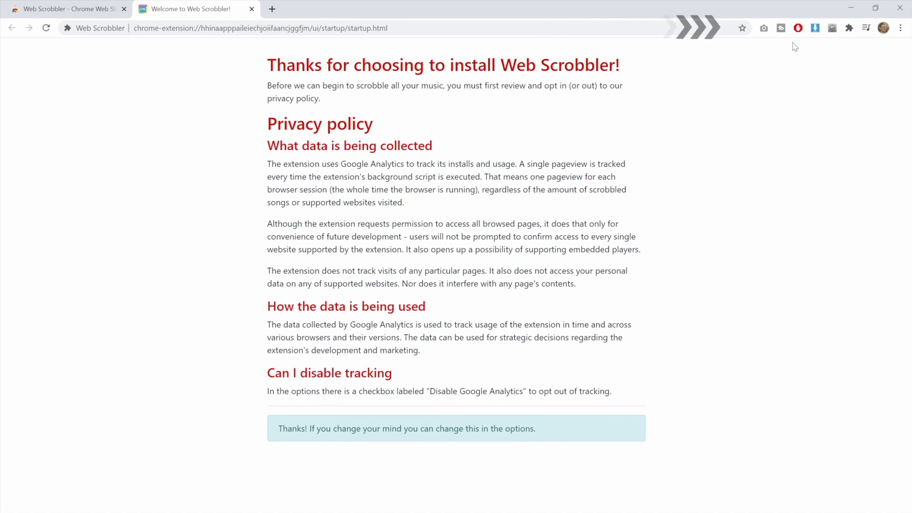
Step: Sign Web Scrobbler in to Last.fm from its Accounts options and allow access
left_click(850, 29)
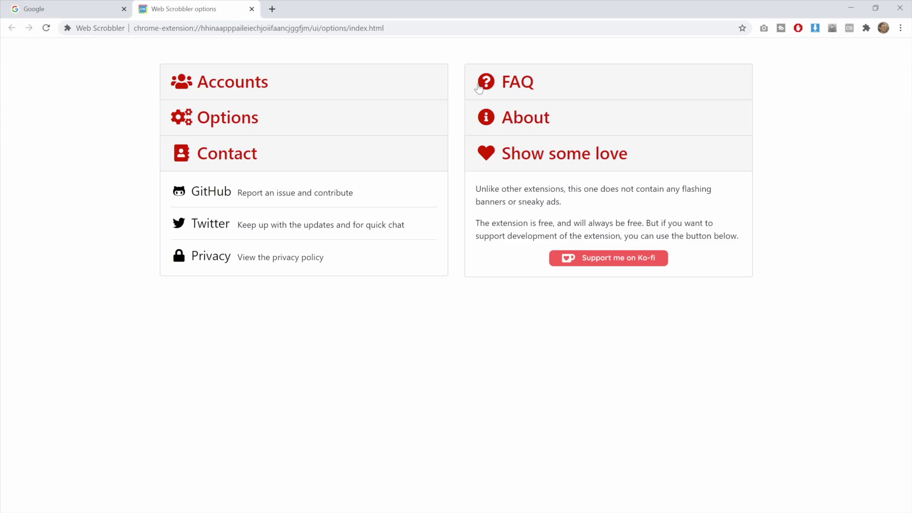
left_click(240, 87)
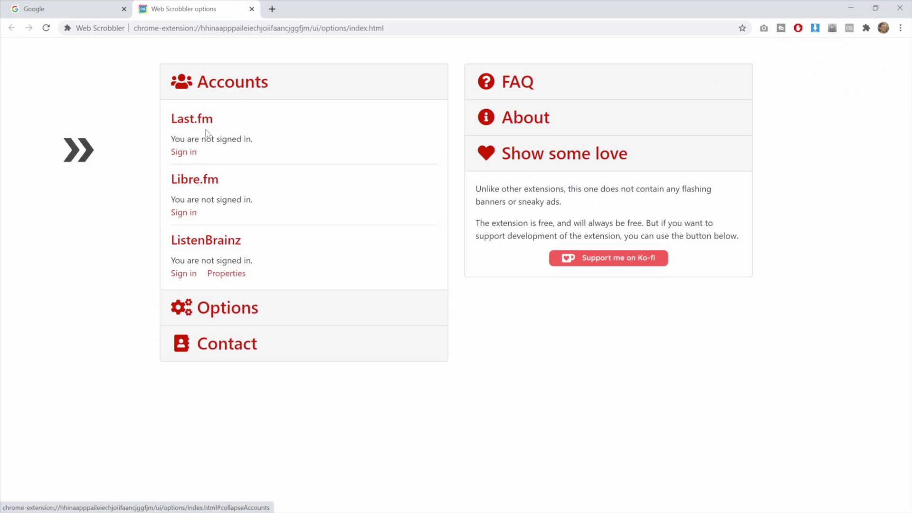
left_click(184, 152)
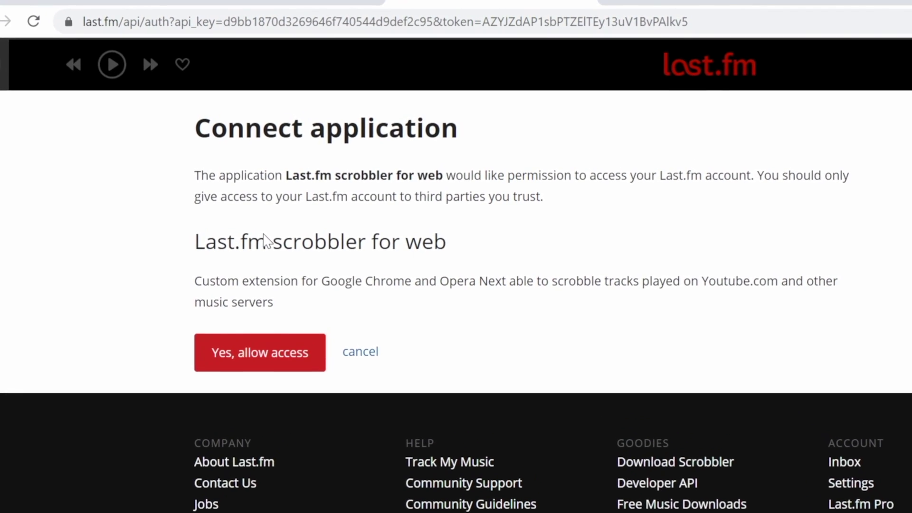
left_click(256, 366)
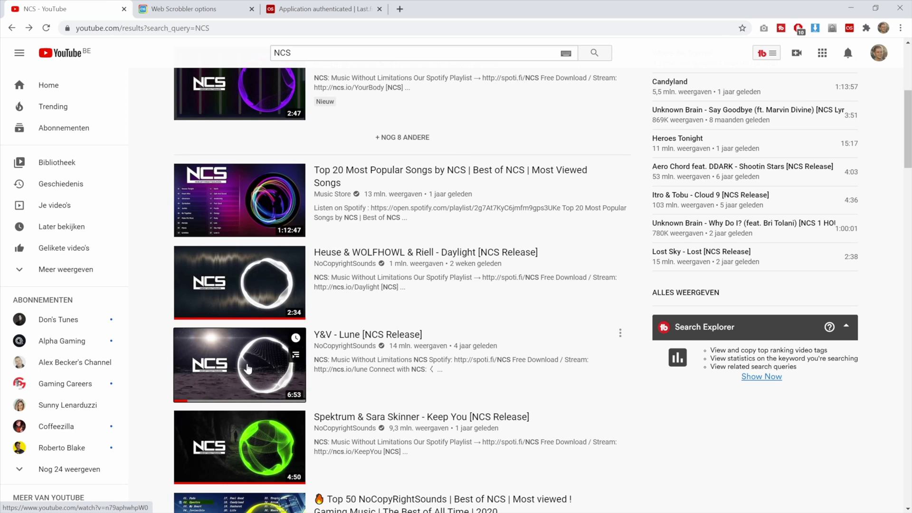
Step: Play Y&V - Lune, then uncheck 'Use now playing notifications' in Web Scrobbler's options
left_click(248, 369)
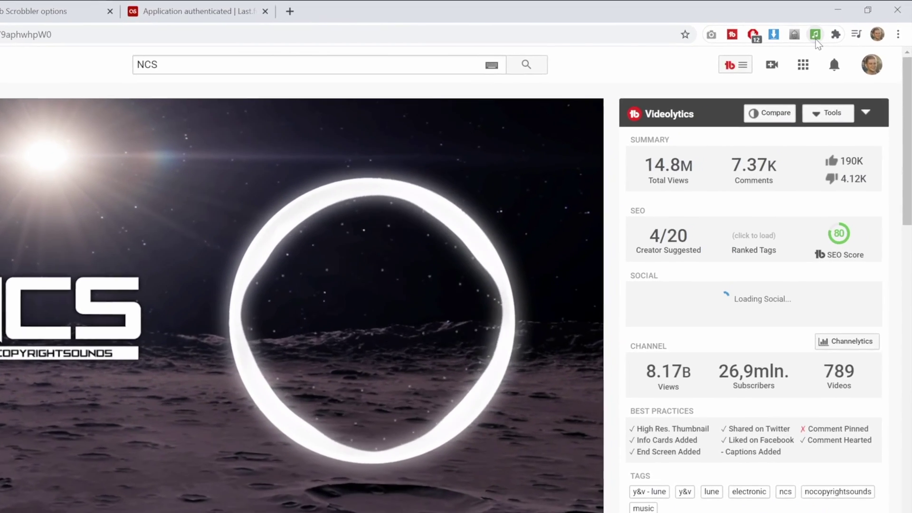
left_click(816, 35)
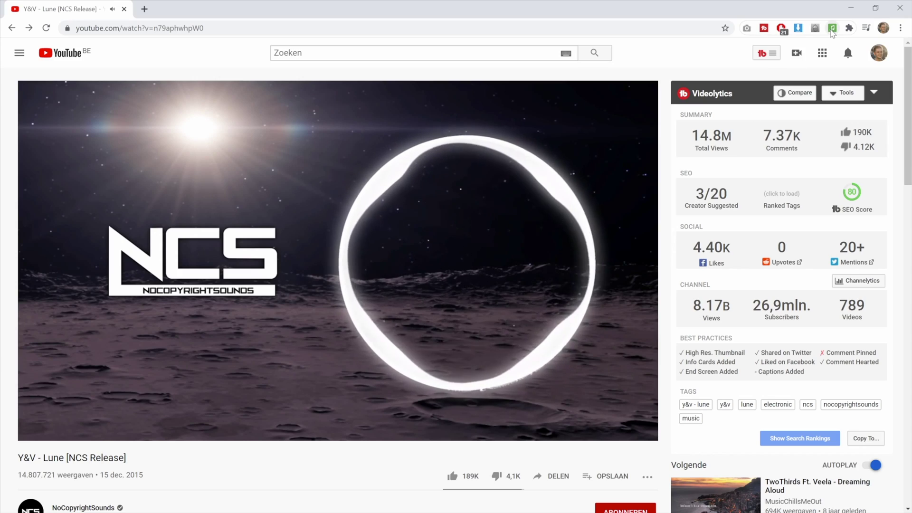
right_click(832, 29)
left_click(815, 109)
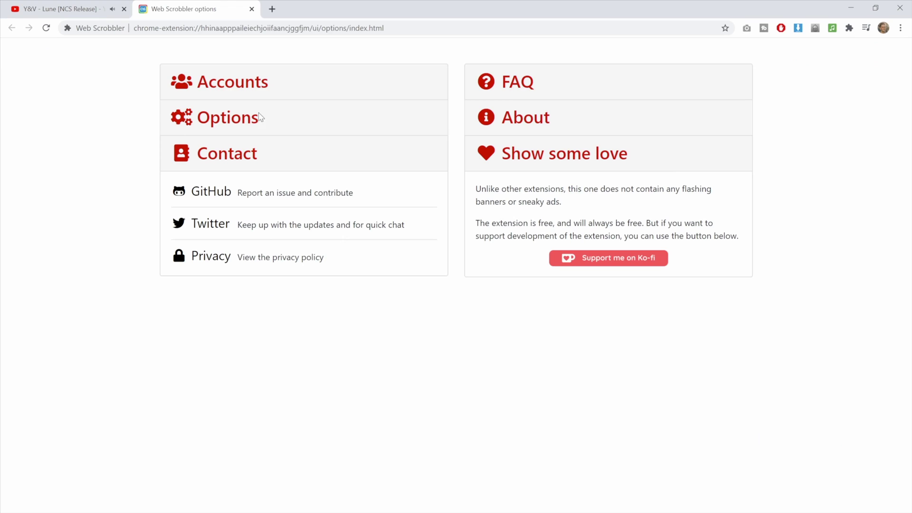
left_click(236, 119)
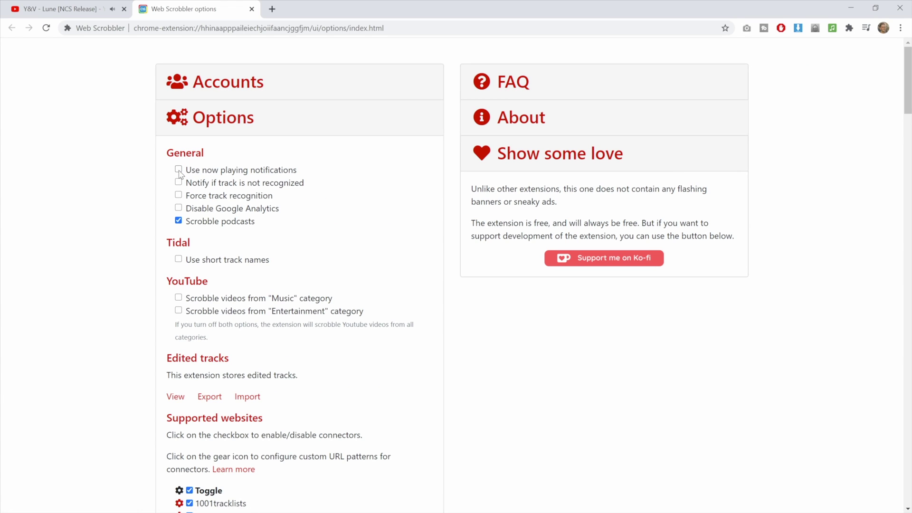
left_click(178, 170)
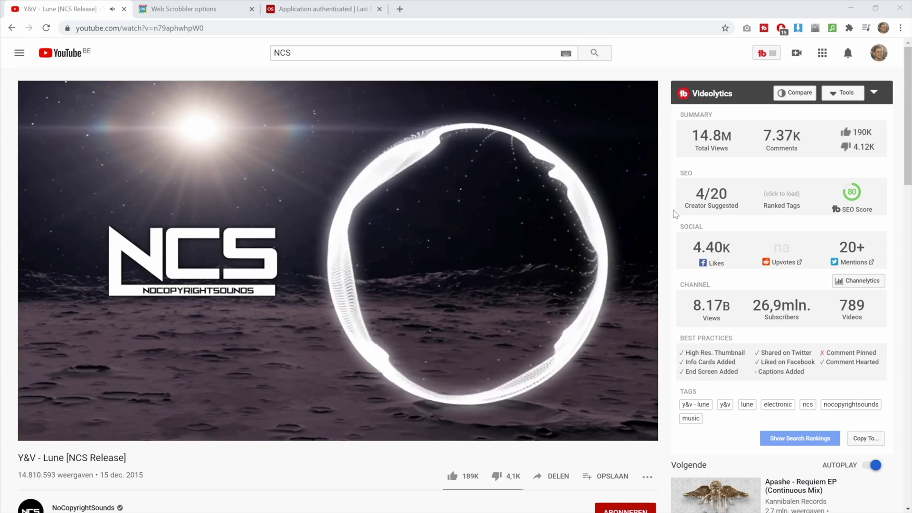
Step: Confirm Web Scrobbler detects Lune by Y&V, then open the account menu on the Last.fm tab
left_click(833, 29)
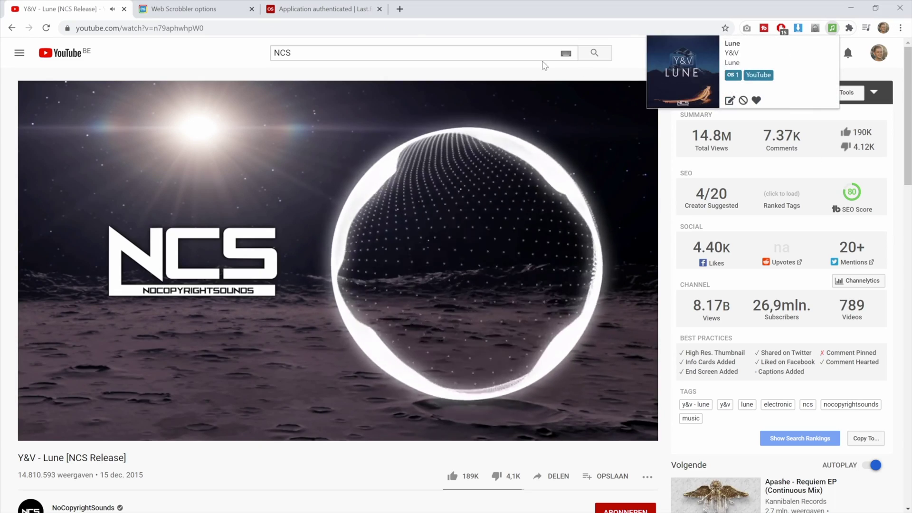
left_click(333, 8)
left_click(897, 57)
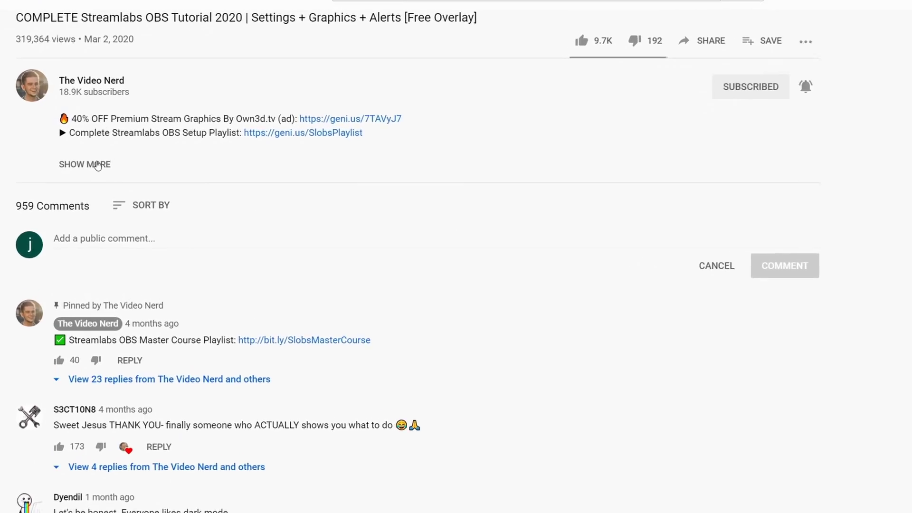
Step: Expand the Lune video's description and follow its Discord invite link
left_click(77, 170)
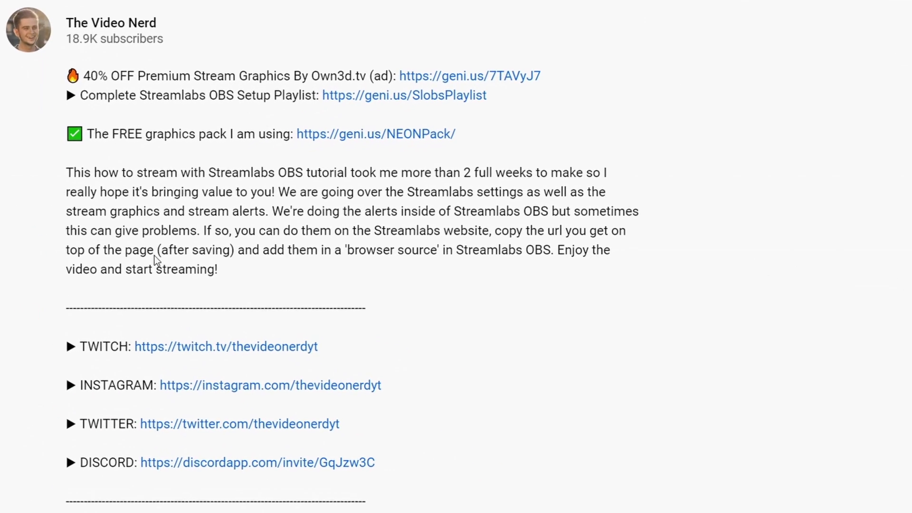
left_click(193, 465)
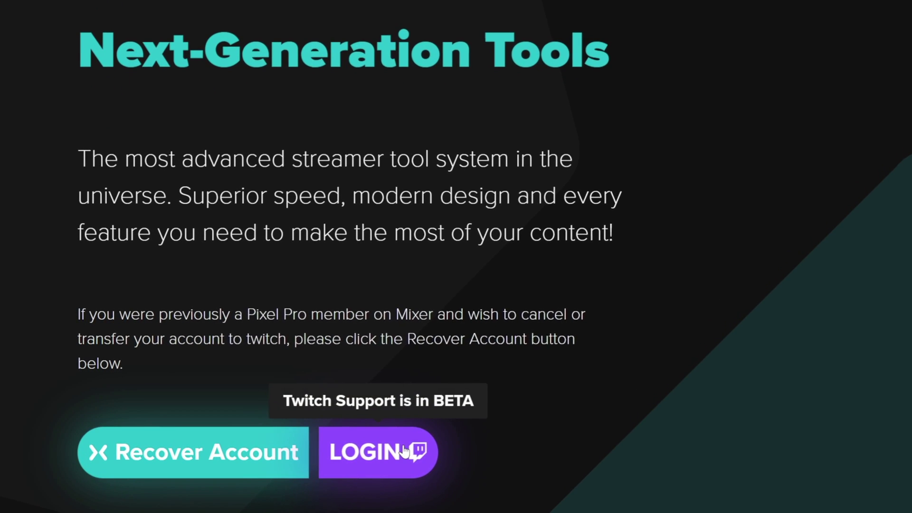
Step: Log in to Pixel Chat with Twitch, authorising the app and accepting its terms
left_click(405, 452)
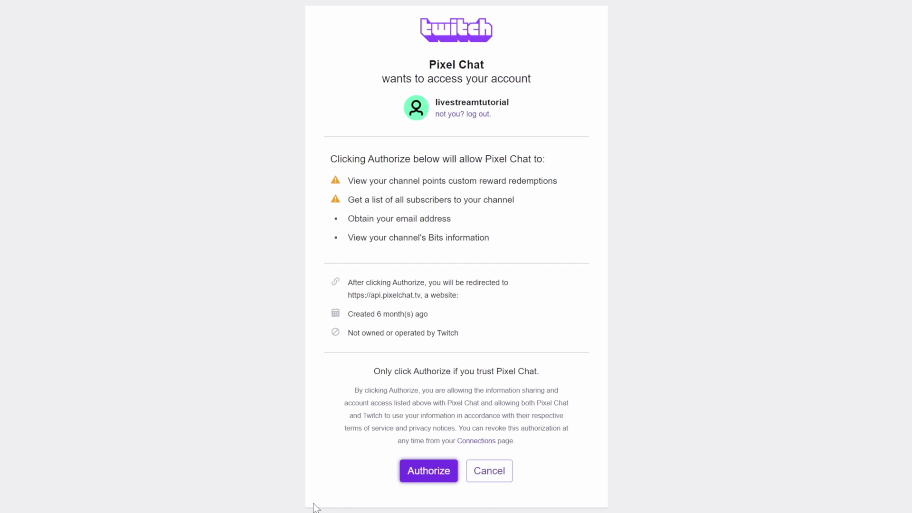
left_click(438, 476)
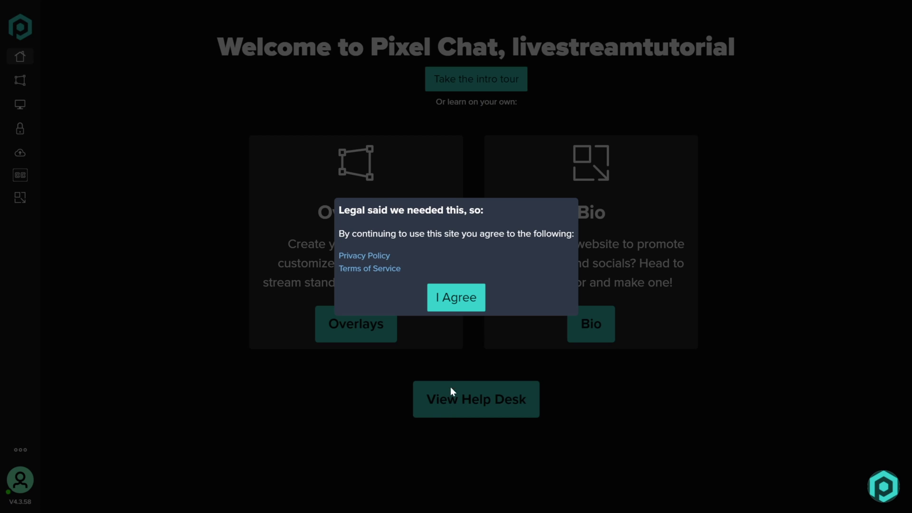
left_click(455, 301)
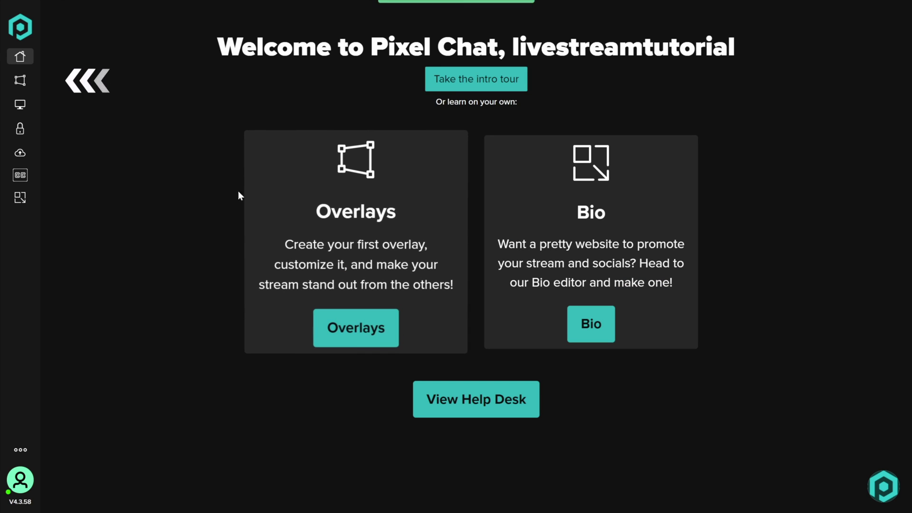
Step: Create a new Now Playing overlay from the Overlays page and open it for editing
left_click(21, 82)
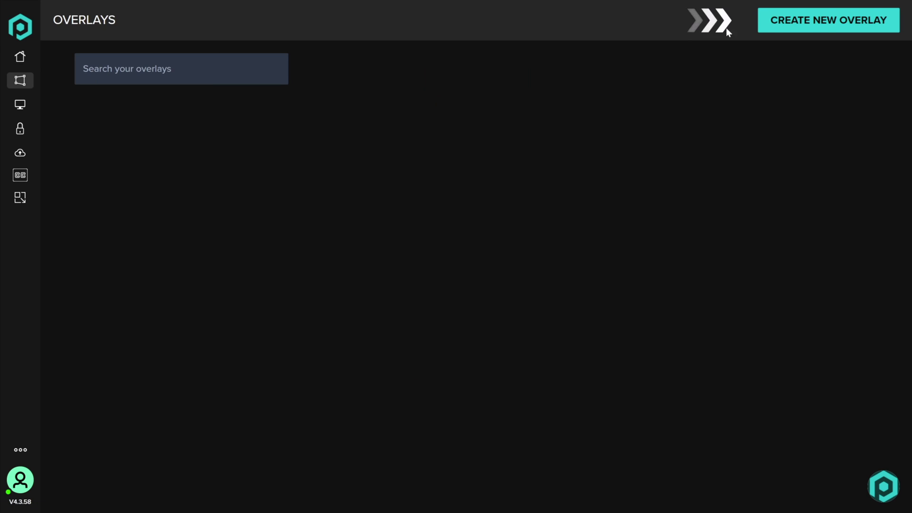
left_click(827, 27)
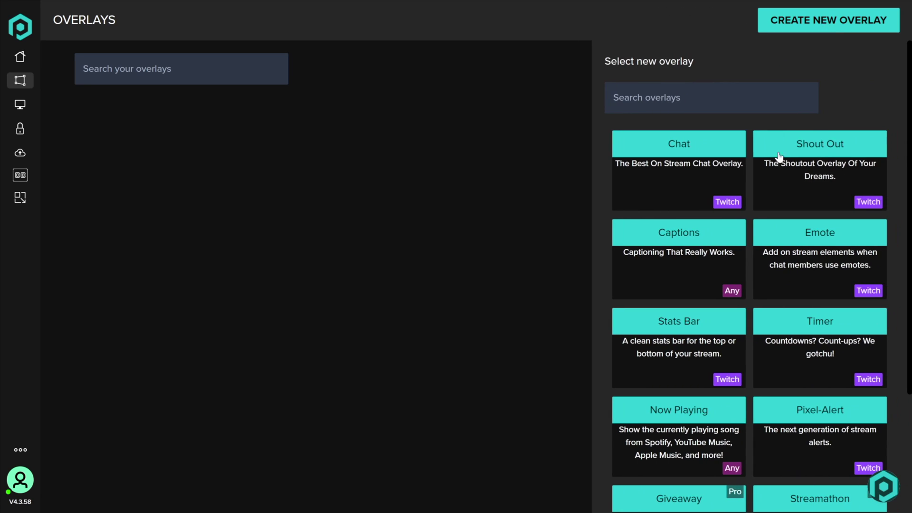
scroll(785, 138, "down", 3)
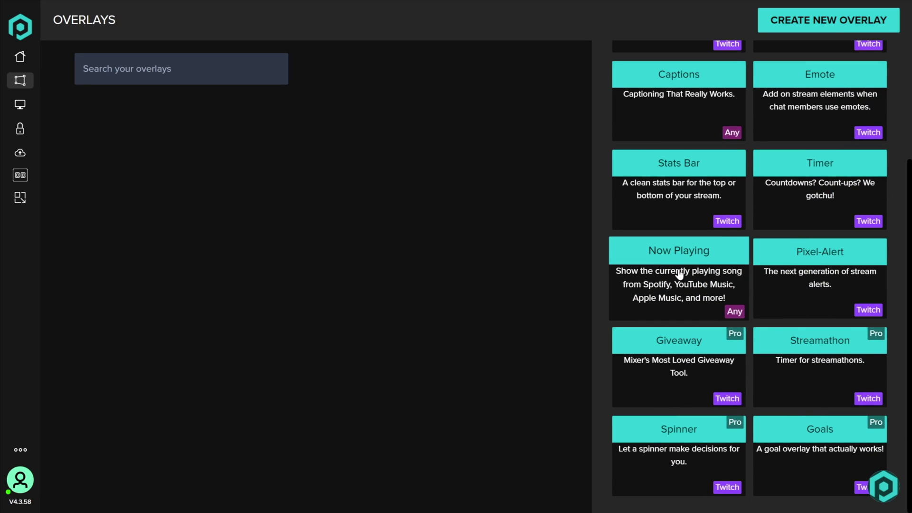
left_click(680, 273)
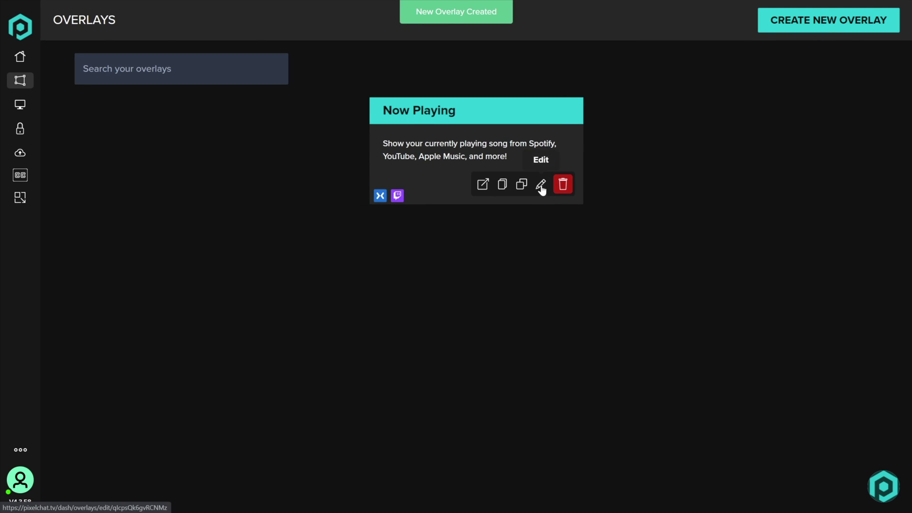
left_click(541, 184)
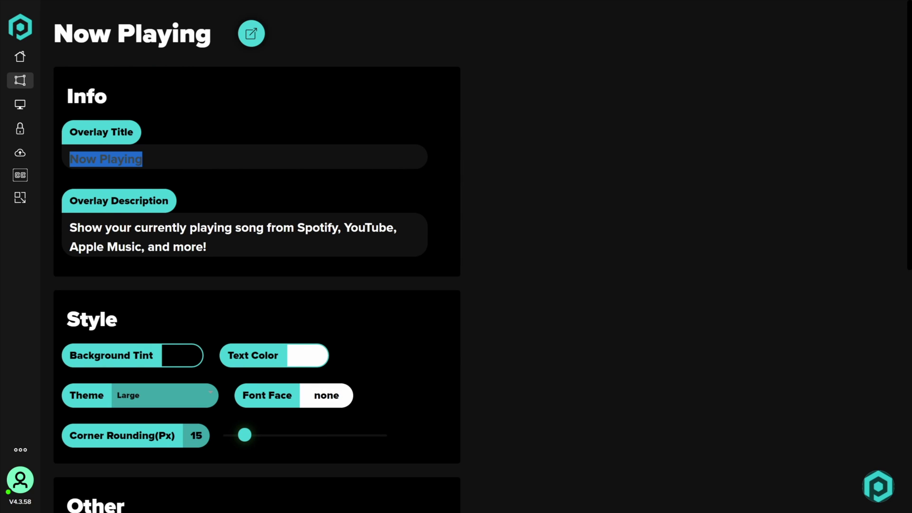
Step: Look up the account's username on the Last.fm website in a new tab
left_click_drag(85, 228, 206, 246)
left_click(210, 268)
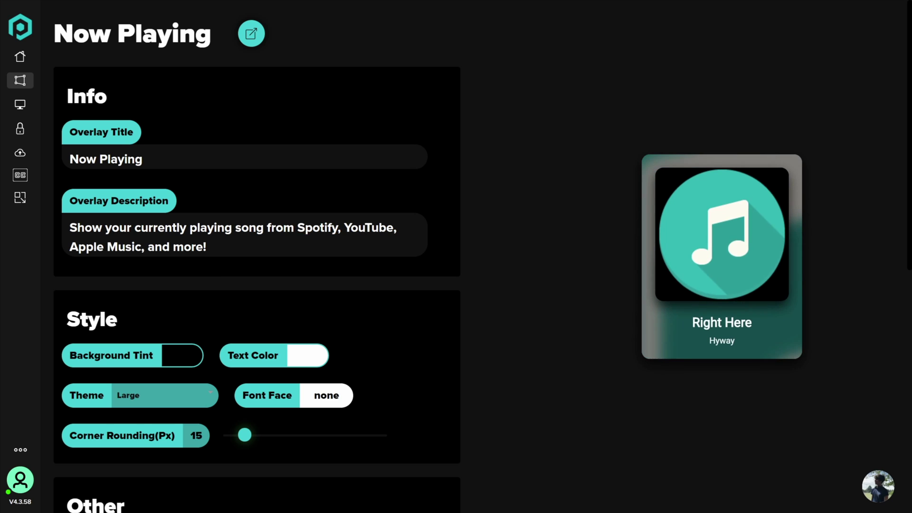
scroll(410, 240, "down", 10)
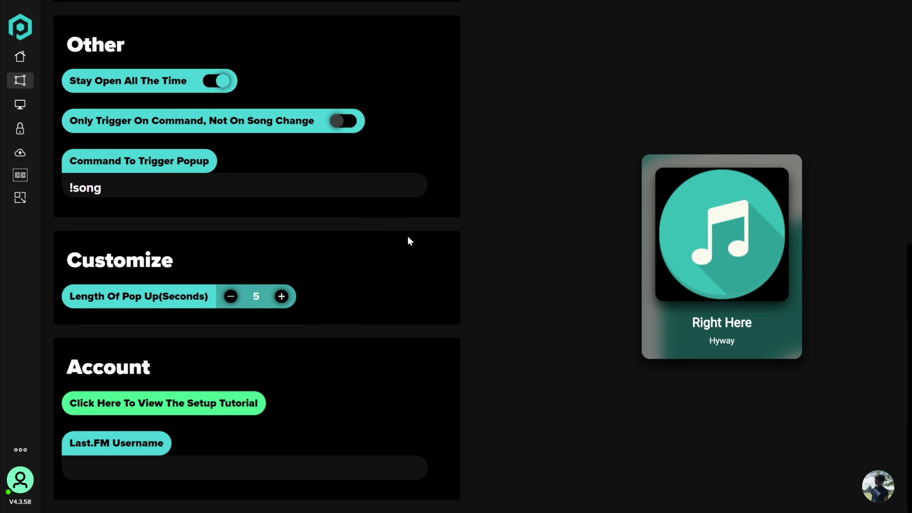
key("F11")
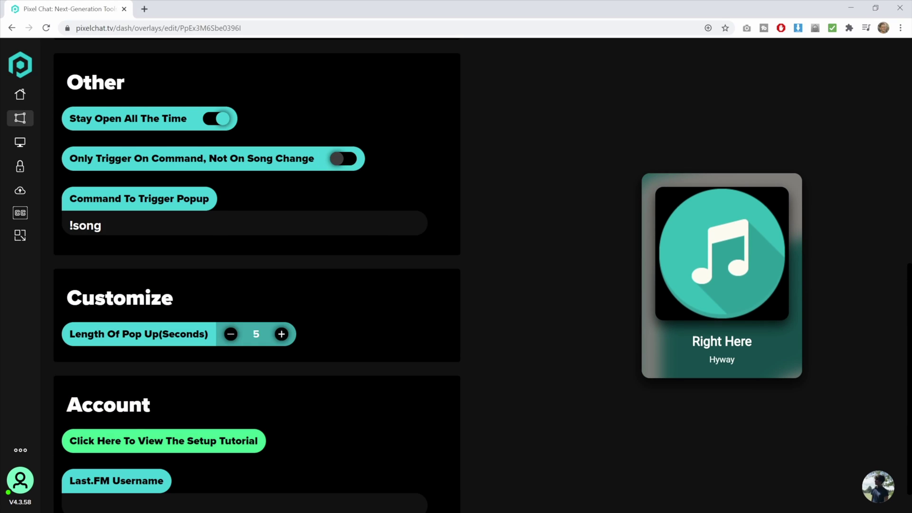
left_click(144, 9)
type("las")
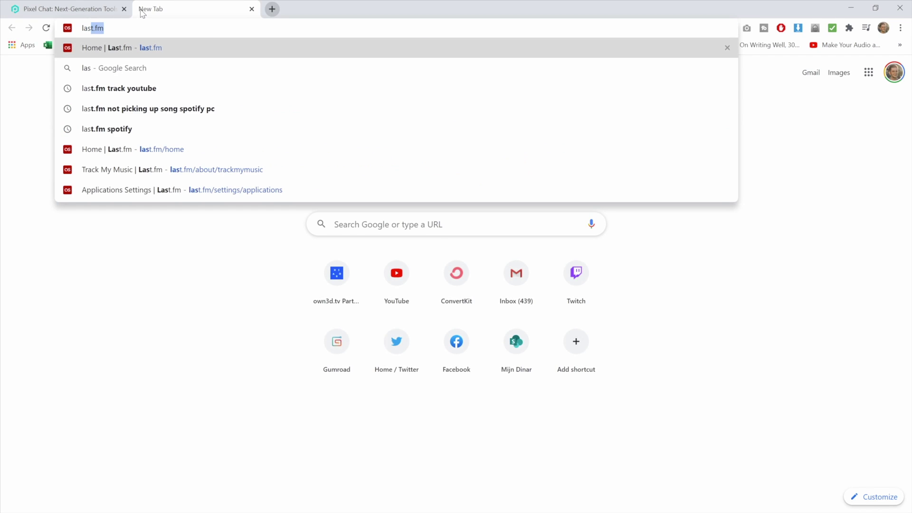
key("Return")
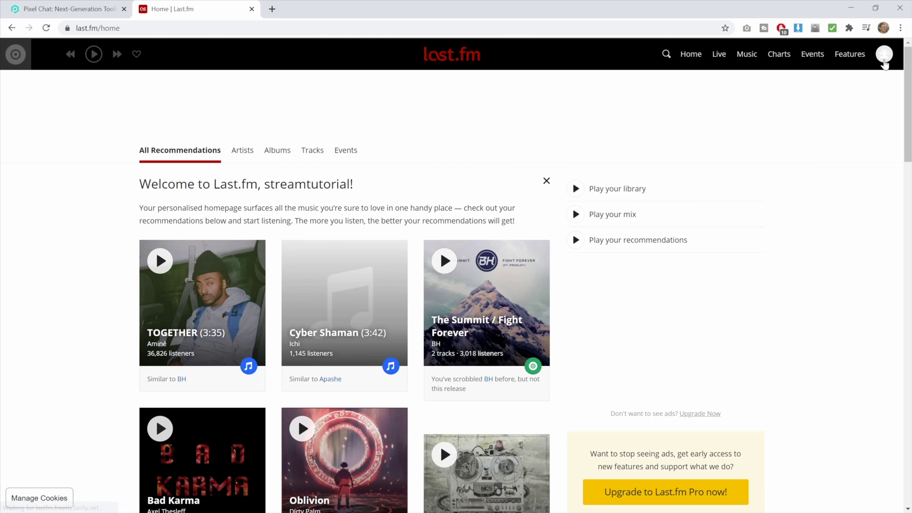
left_click(884, 59)
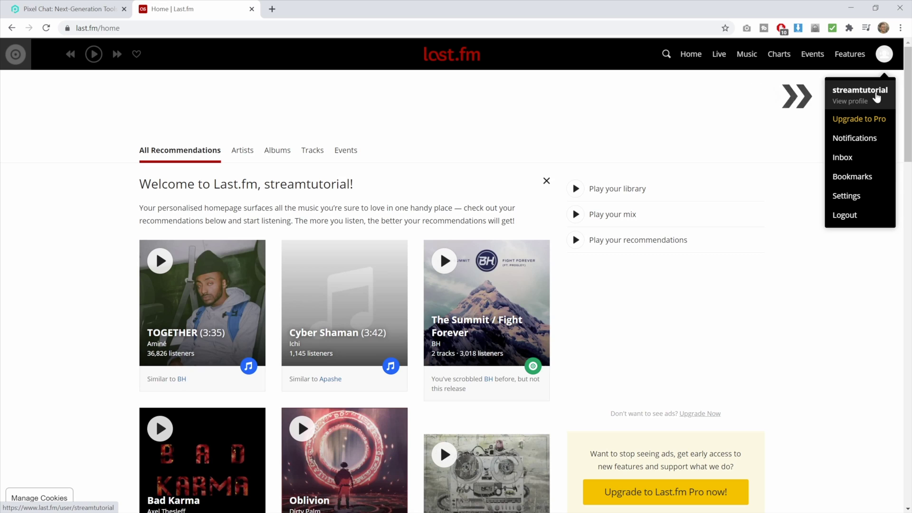
Step: Enter the Last.fm username in the overlay's Last.FM Username field under Account
left_click(84, 5)
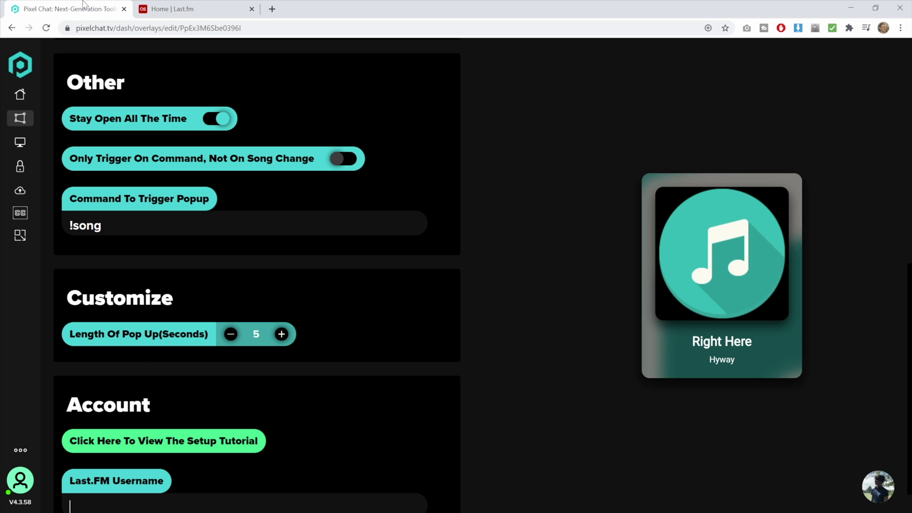
key("F11")
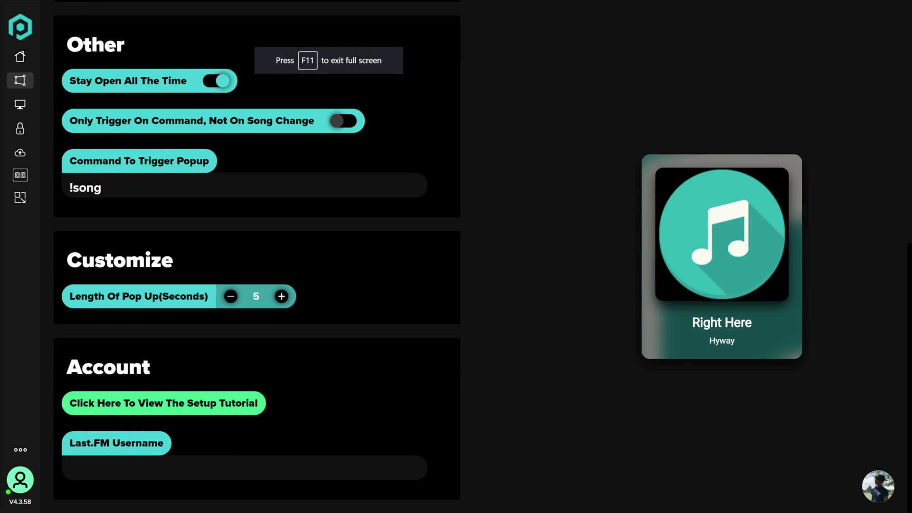
left_click(70, 468)
type("streamtutorial")
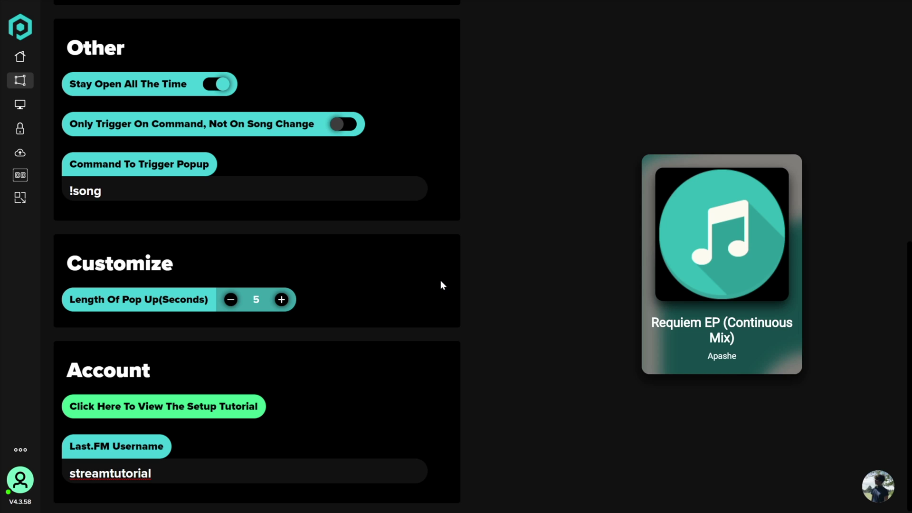
scroll(442, 284, "up", 9)
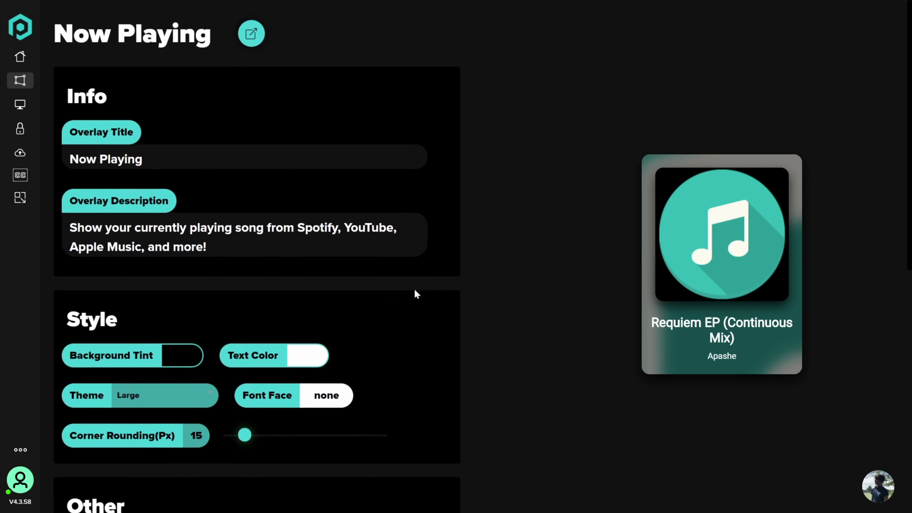
Step: Apply the Small theme, a dark grey background tint (42,42,42, alpha 0.5) and corner rounding 11
left_click(123, 394)
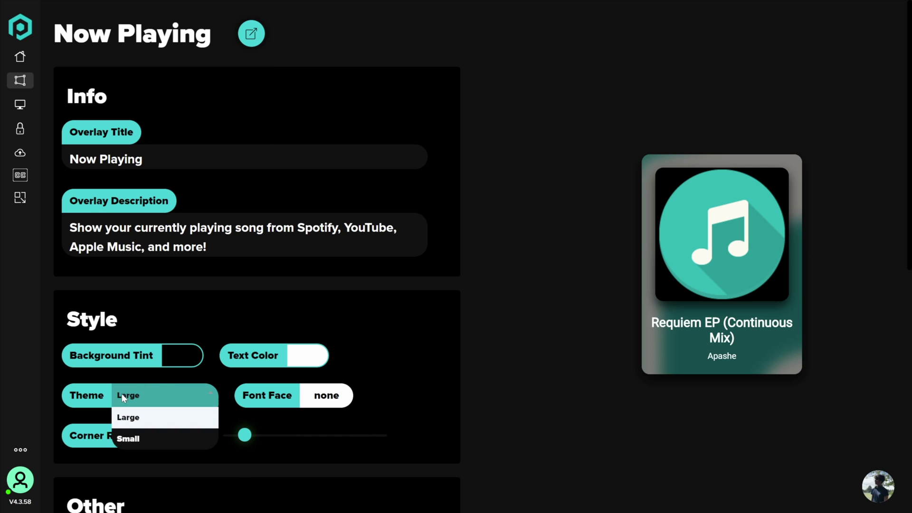
left_click(126, 436)
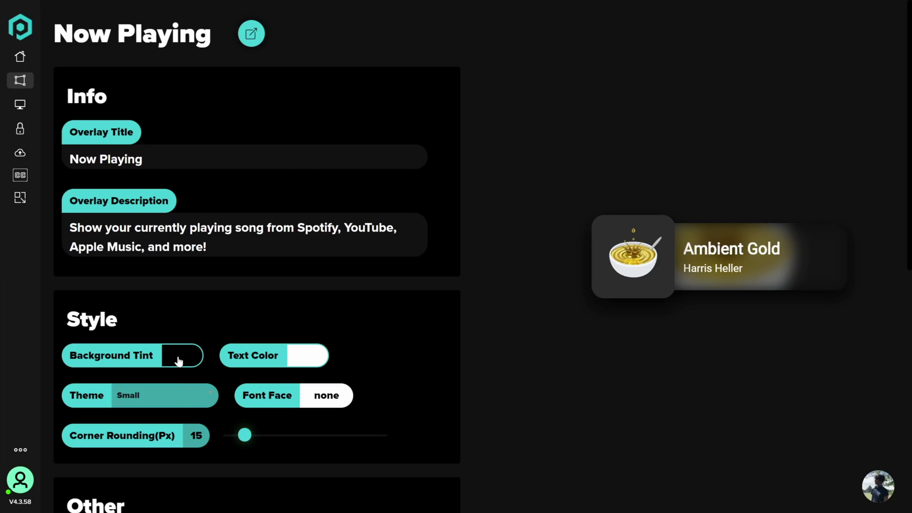
left_click(179, 359)
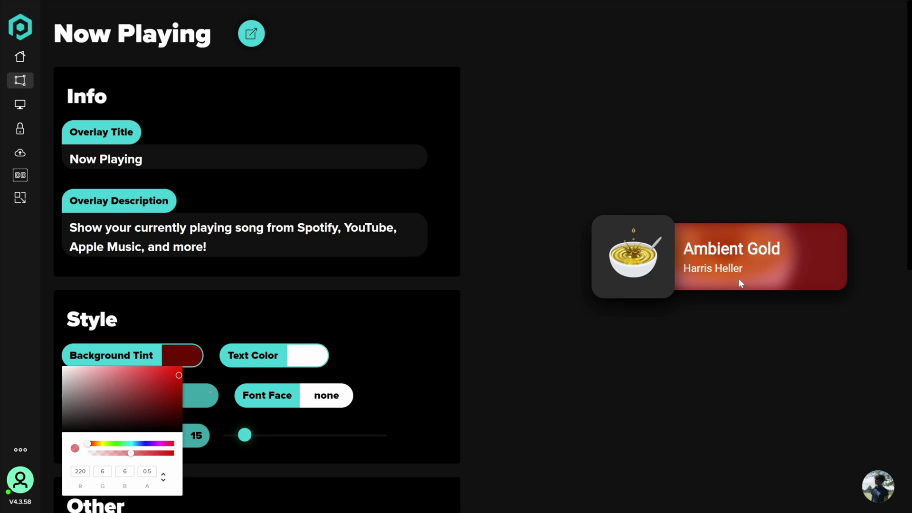
left_click(145, 443)
left_click(62, 424)
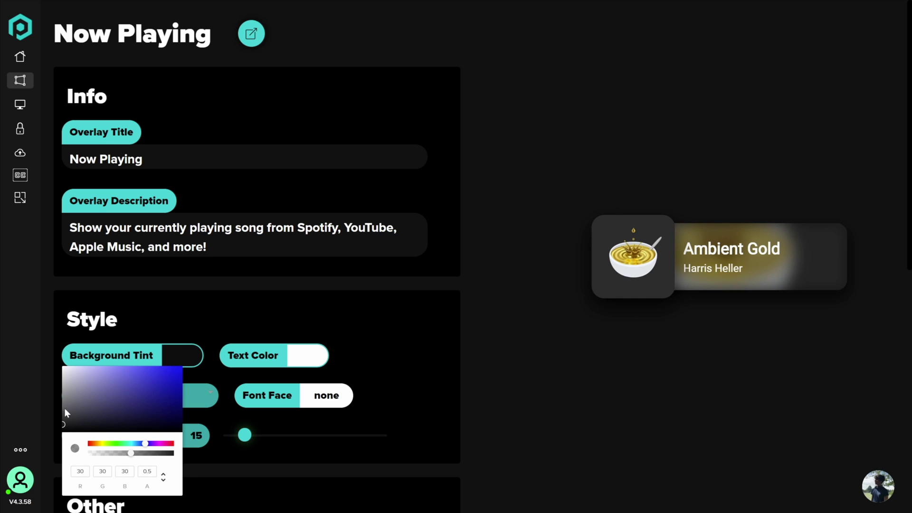
left_click_drag(64, 409, 64, 422)
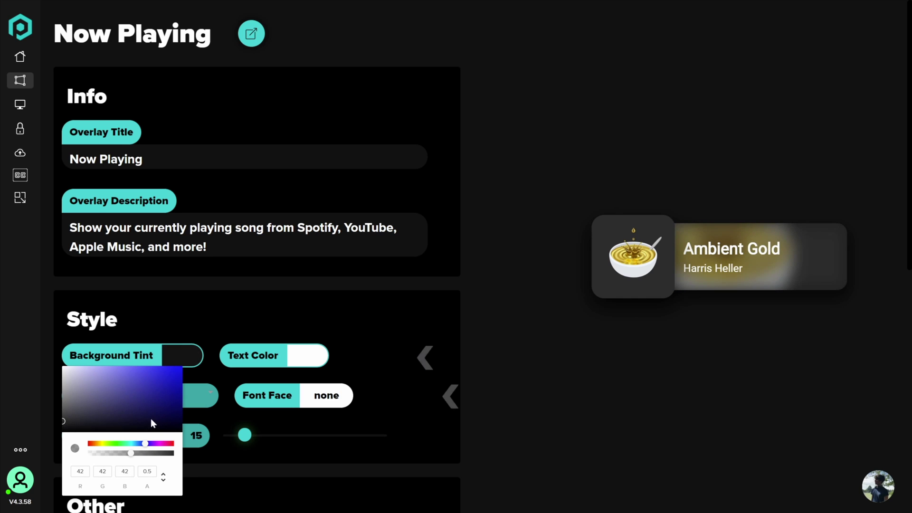
left_click(402, 374)
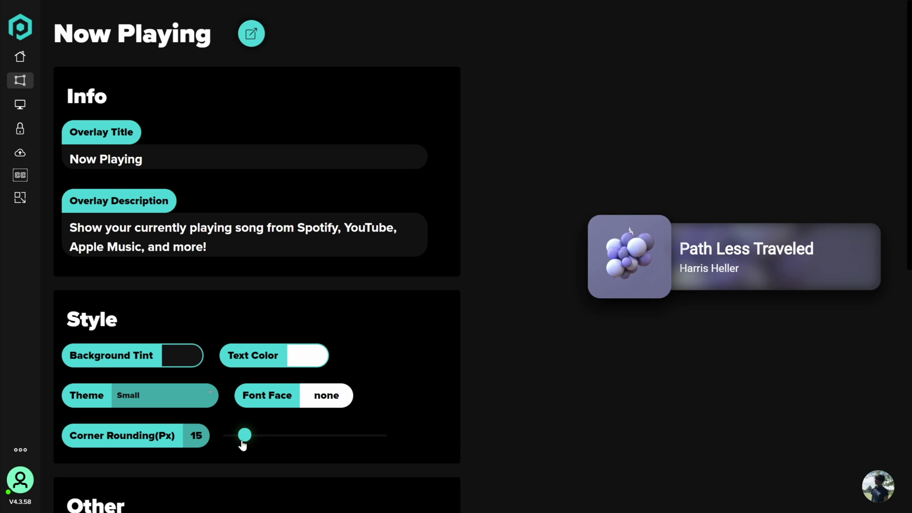
left_click_drag(253, 435, 307, 437)
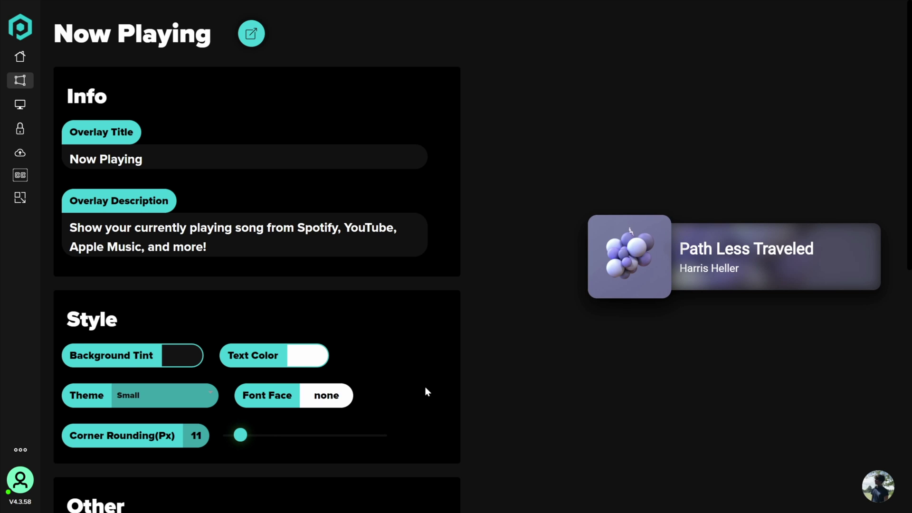
scroll(426, 387, "down", 5)
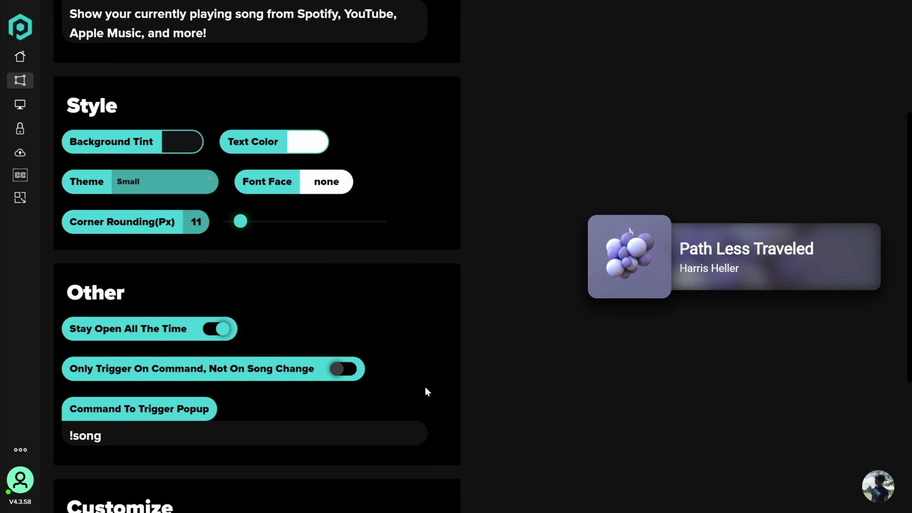
Step: Adjust the popup length and turn off Stay Open All The Time
scroll(426, 387, "down", 1)
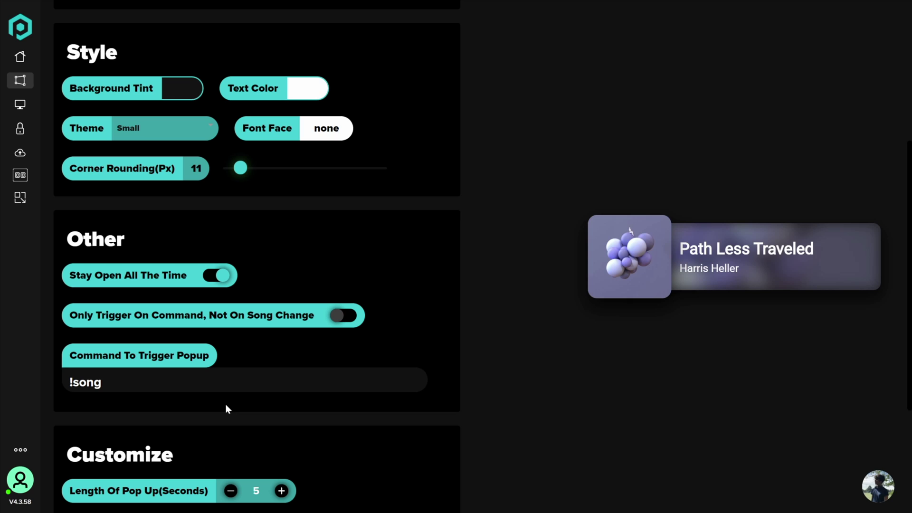
scroll(226, 409, "down", 2)
triple_click(281, 384)
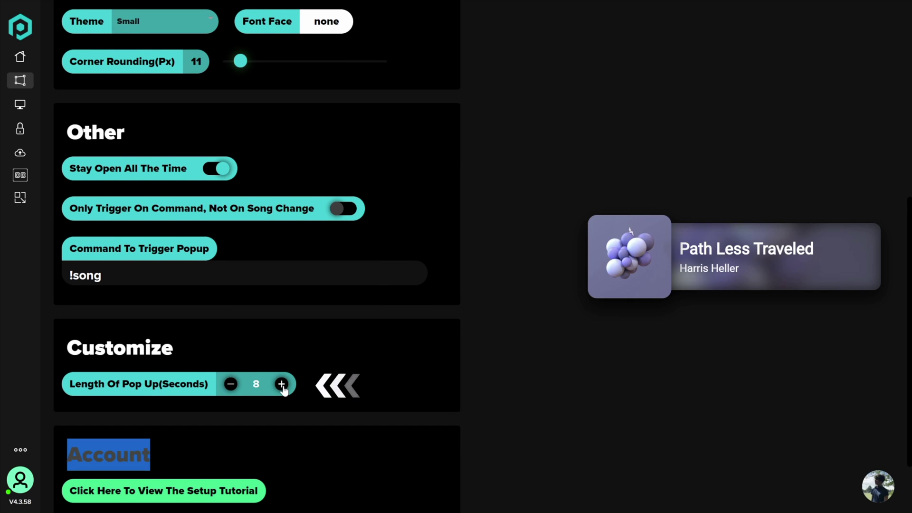
left_click(231, 384)
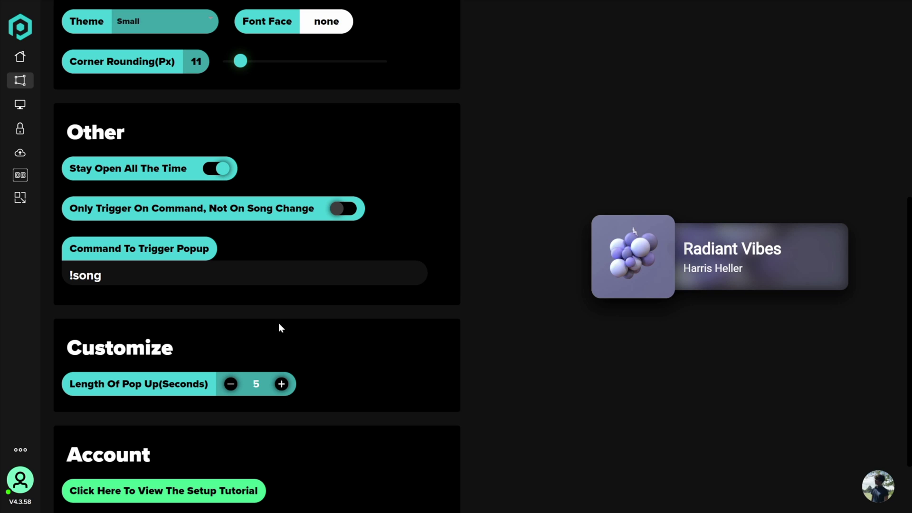
left_click(224, 169)
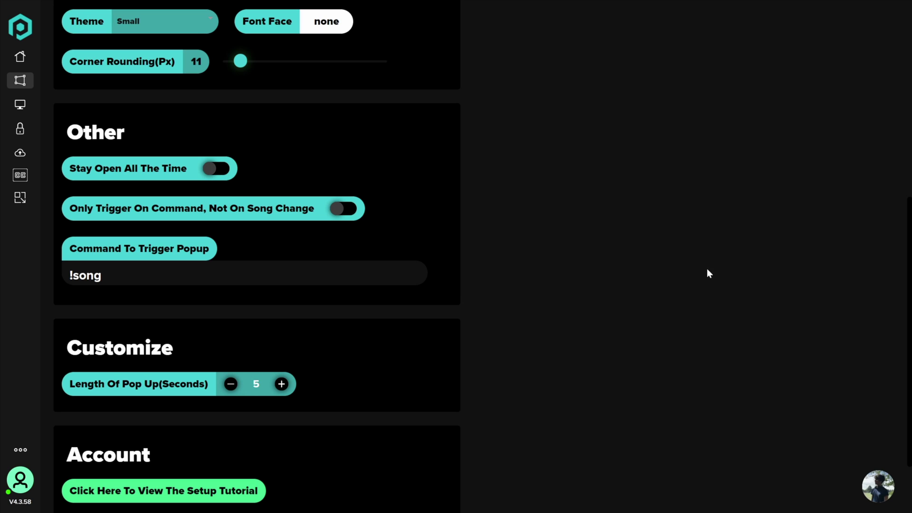
Step: Open the overlay's own link in a new tab and copy its URL
scroll(306, 350, "up", 8)
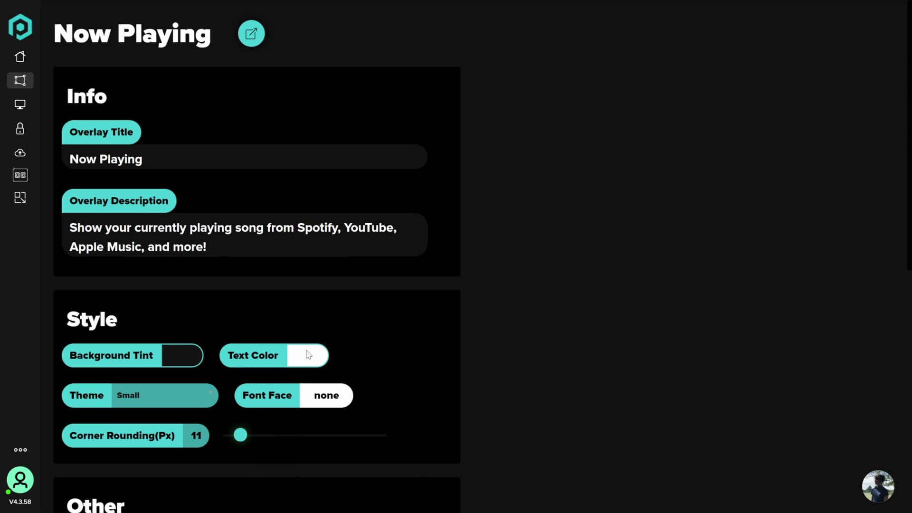
left_click(251, 34)
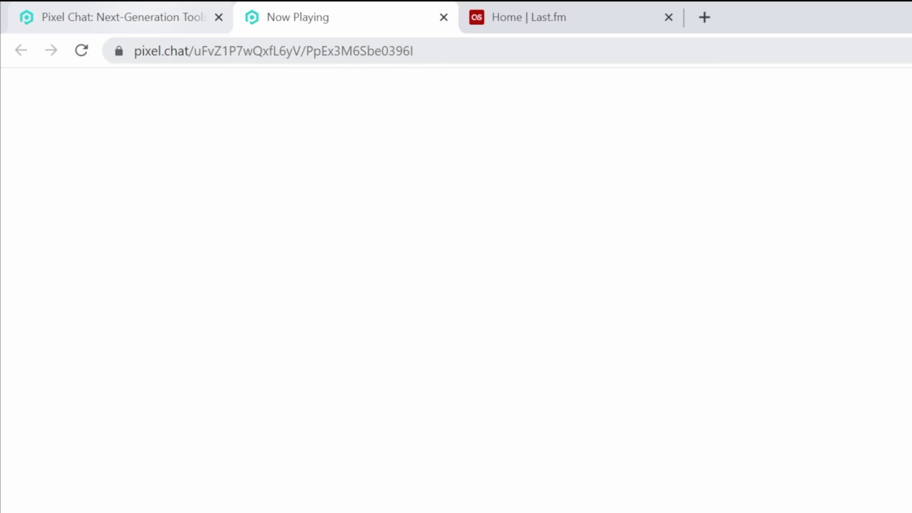
left_click(284, 53)
right_click(284, 52)
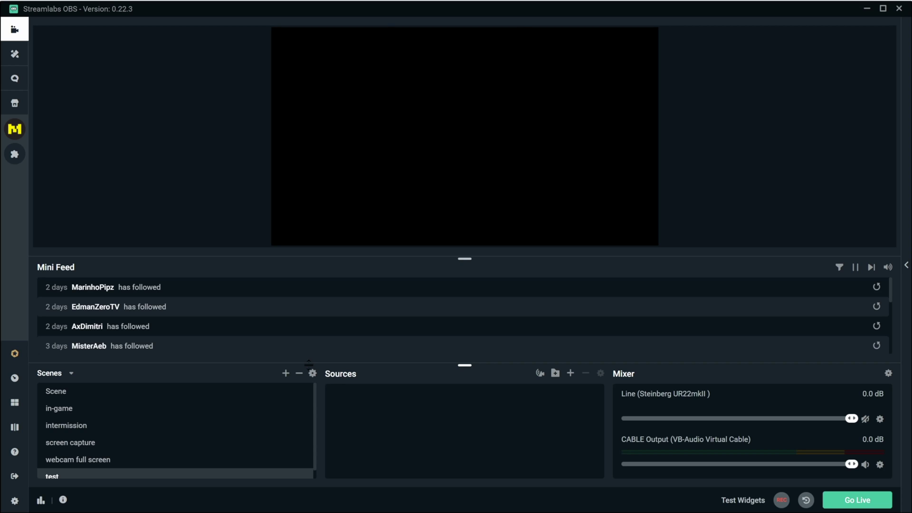
Step: Add a browser source named 'now playing' using the pasted Pixel Chat overlay URL
left_click(571, 374)
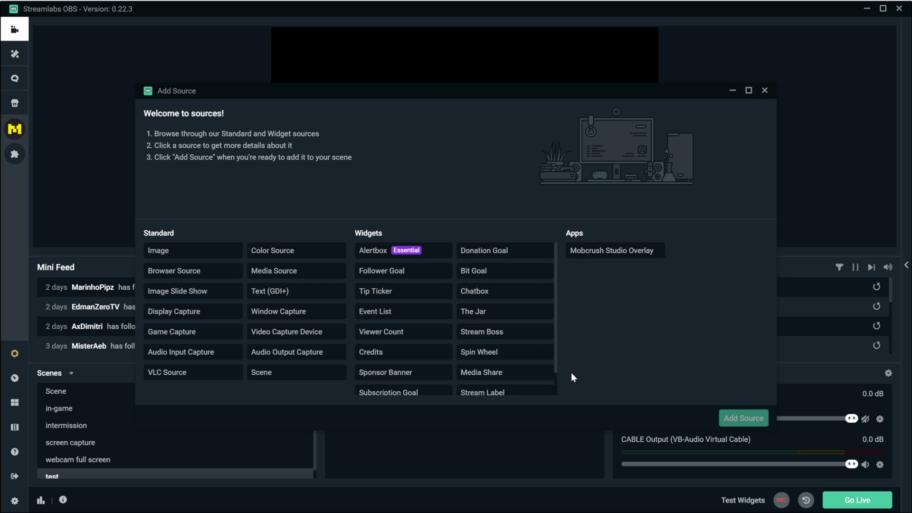
left_click(212, 275)
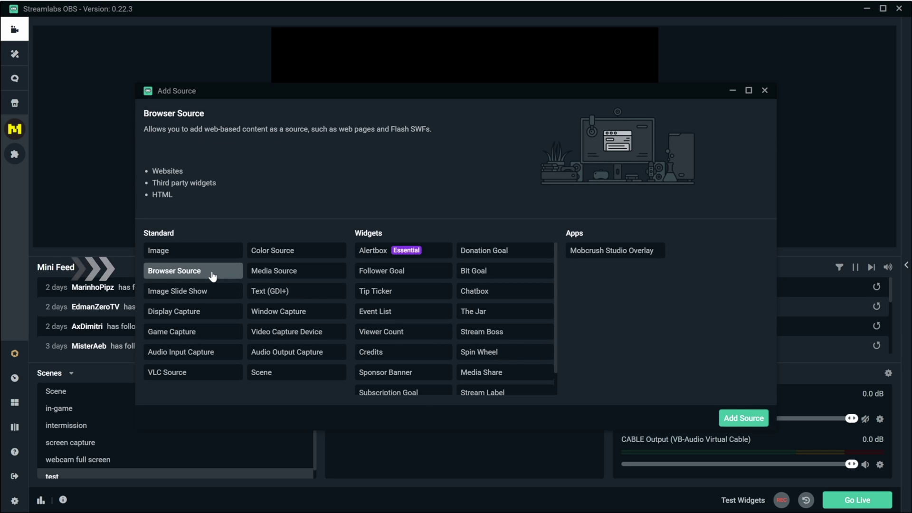
double_click(212, 274)
type("now playing")
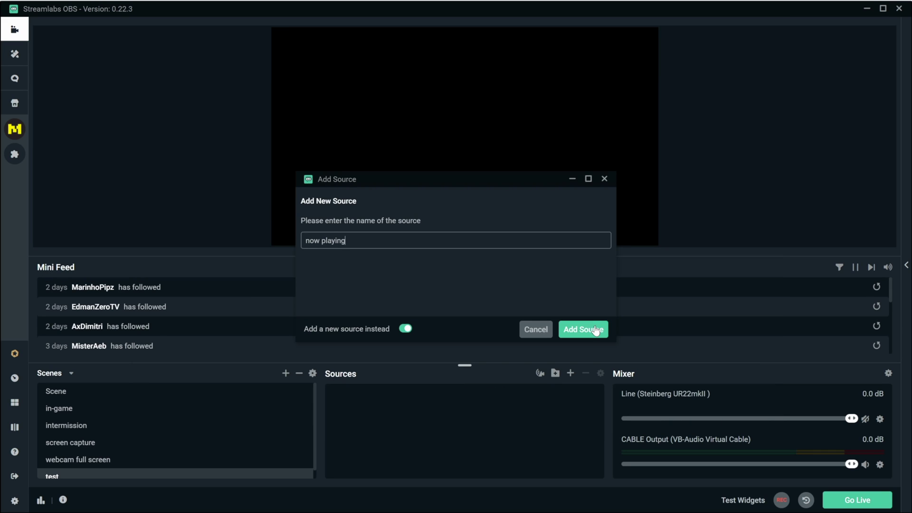
left_click(595, 329)
left_click_drag(536, 198, 388, 204)
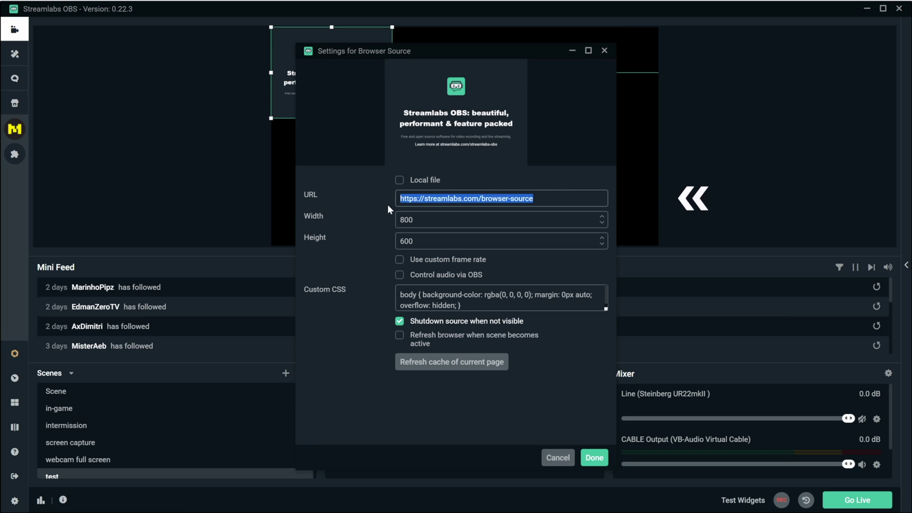
type("https://pixel.chat/uFvZ1P7wQxfL6yV/PpEx3M6Sbe0396")
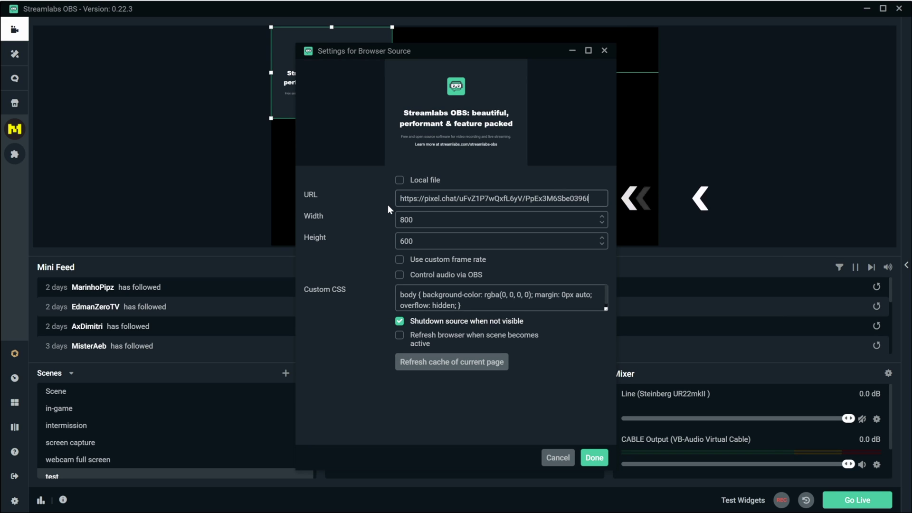
left_click(594, 458)
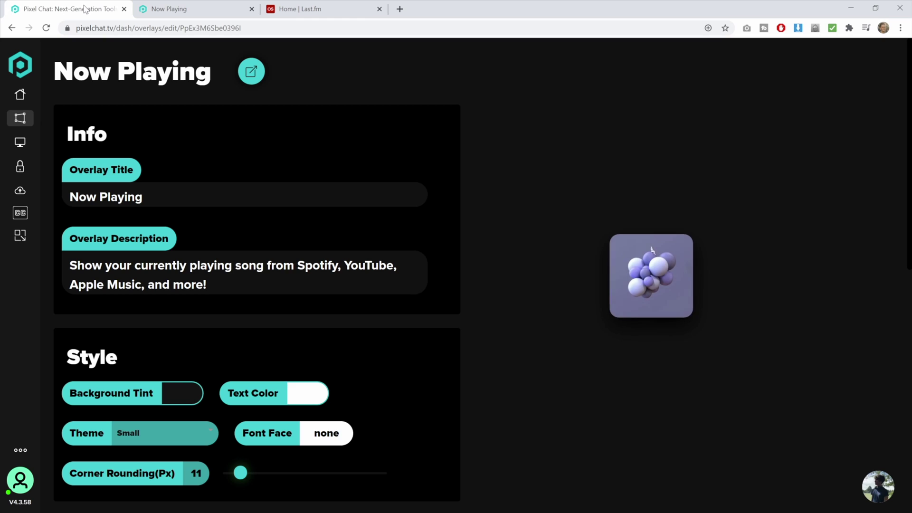
Step: Drag the now playing overlay into its place on the canvas
scroll(324, 247, "down", 2)
scroll(326, 251, "down", 5)
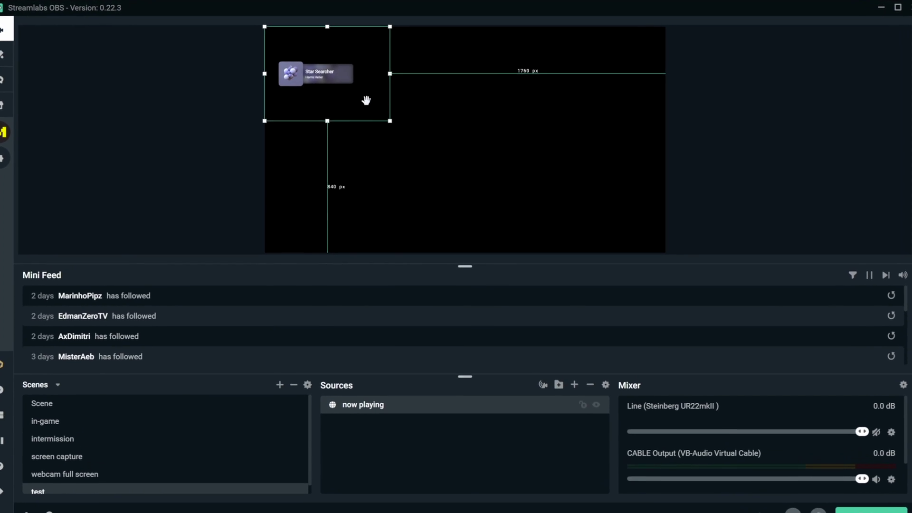
left_click_drag(362, 107, 365, 258)
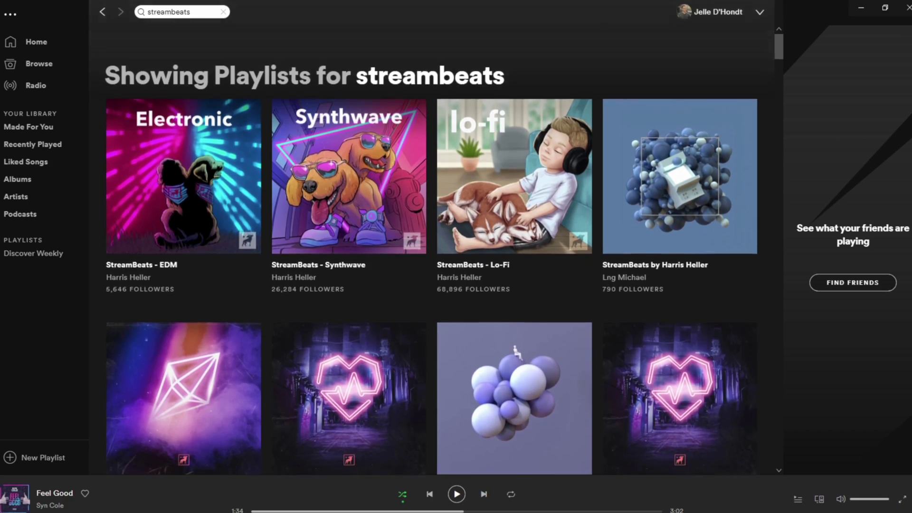
Step: Open the StreamBeats - EDM playlist in Spotify
scroll(431, 266, "down", 2)
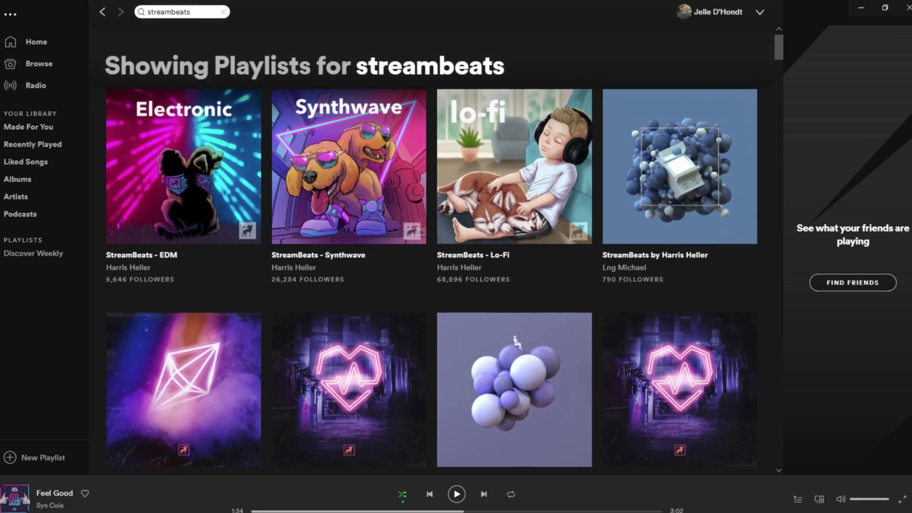
scroll(431, 266, "down", 2)
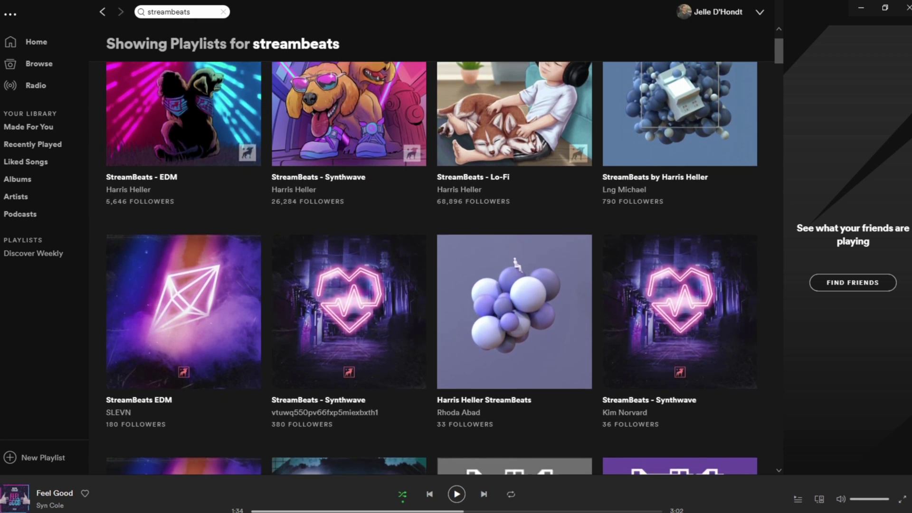
left_click(183, 119)
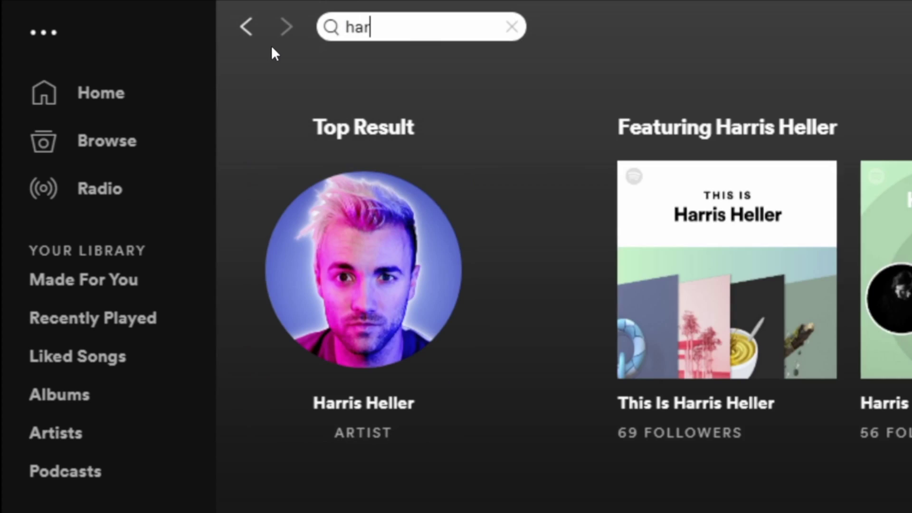
Step: Search for Harris Heller and browse the artist's page track list
type("ris heller")
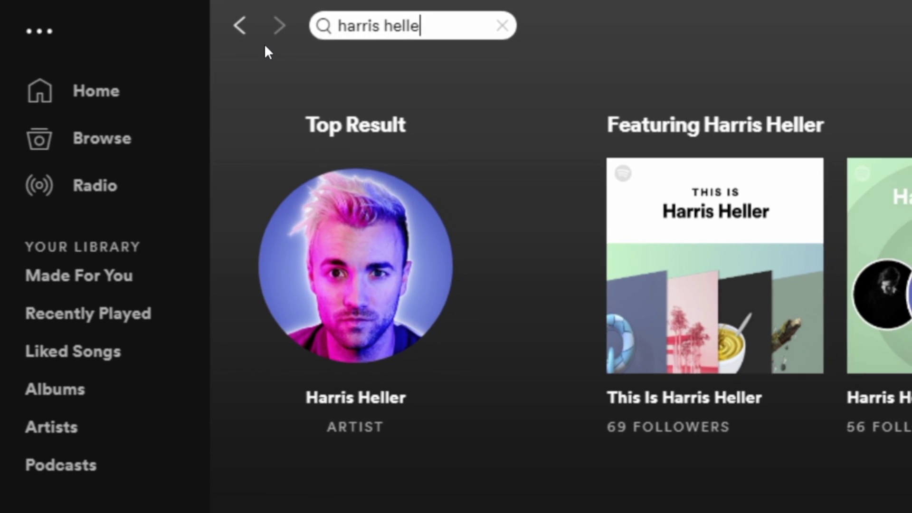
left_click(341, 382)
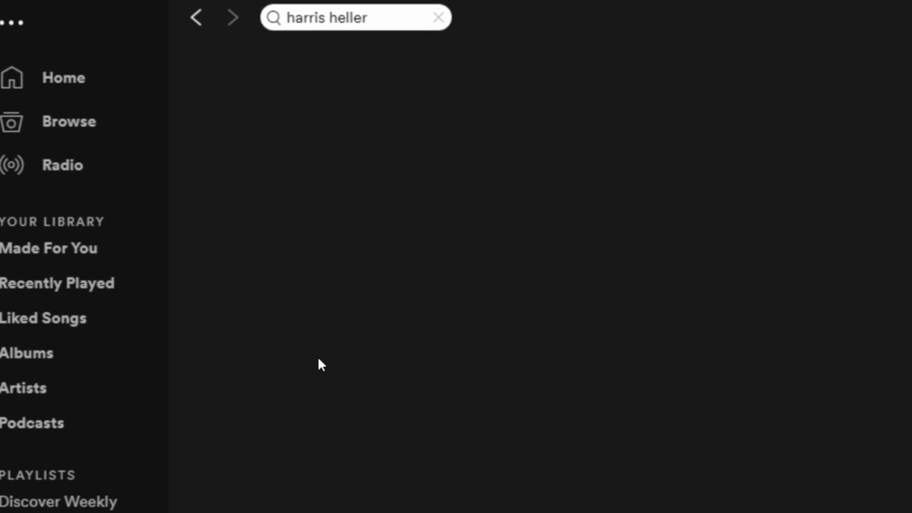
scroll(462, 361, "down", 10)
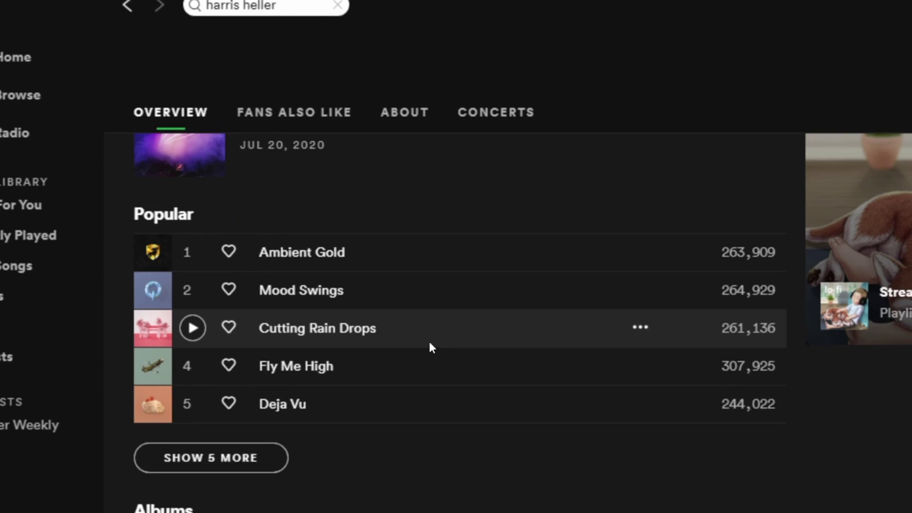
scroll(347, 300, "down", 20)
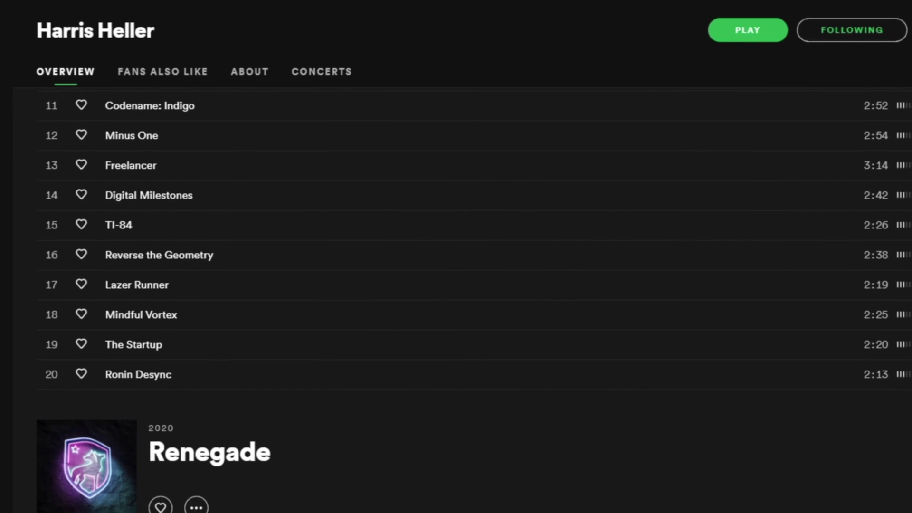
scroll(864, 356, "up", 15)
scroll(457, 285, "up", 1)
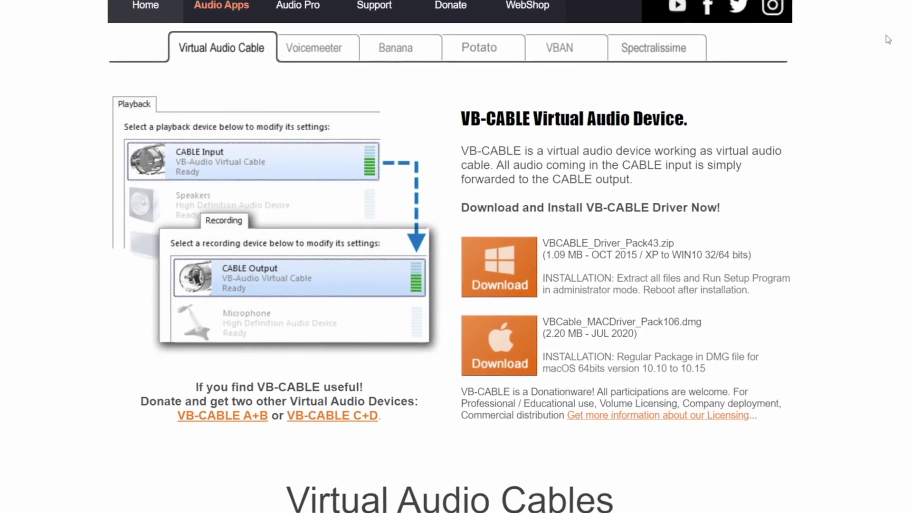
Step: Download the Windows VB-CABLE zip, extract it with 7-Zip here, and run VBCABLE_Setup_x64
left_click(510, 240)
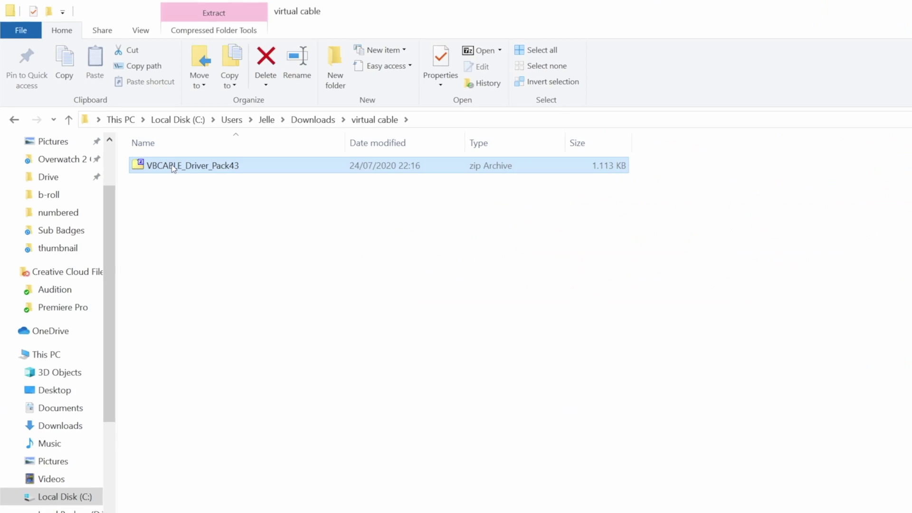
right_click(174, 170)
mouse_move(317, 213)
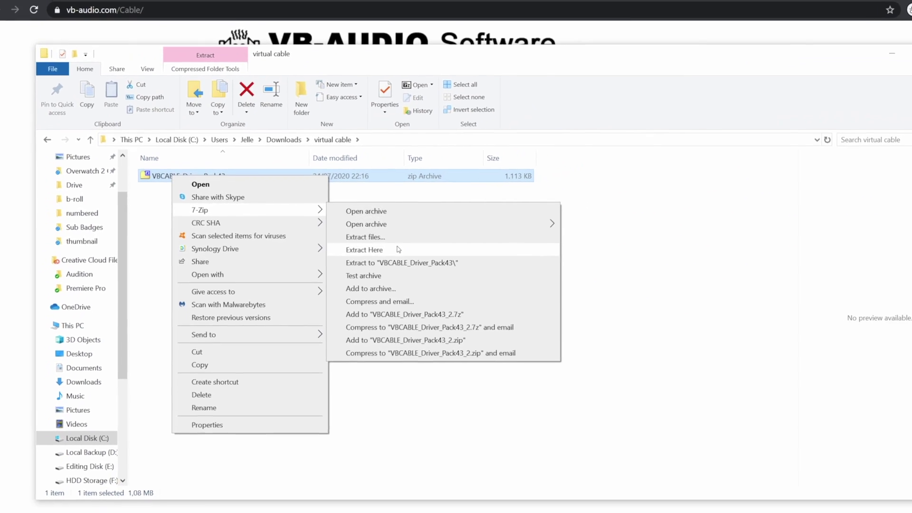
left_click(387, 252)
double_click(192, 408)
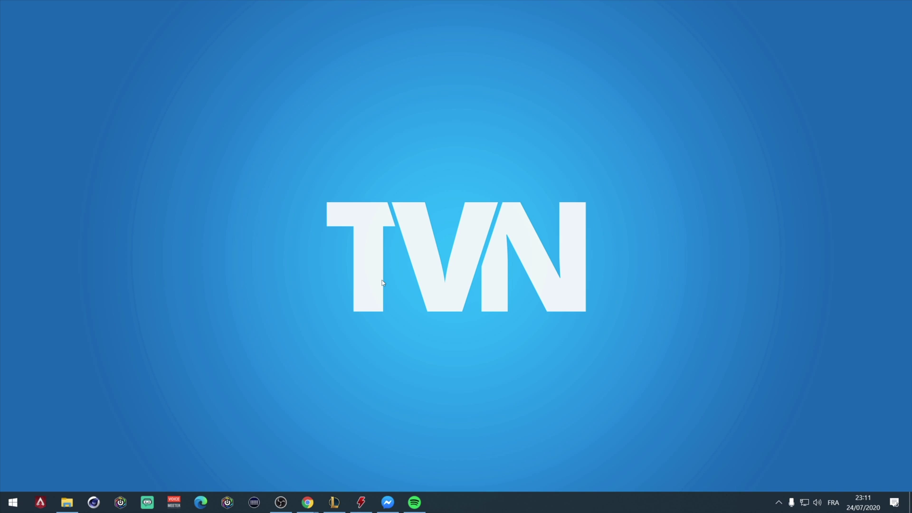
Step: Open Windows Sound settings at App volume and device preferences
right_click(818, 503)
left_click(823, 441)
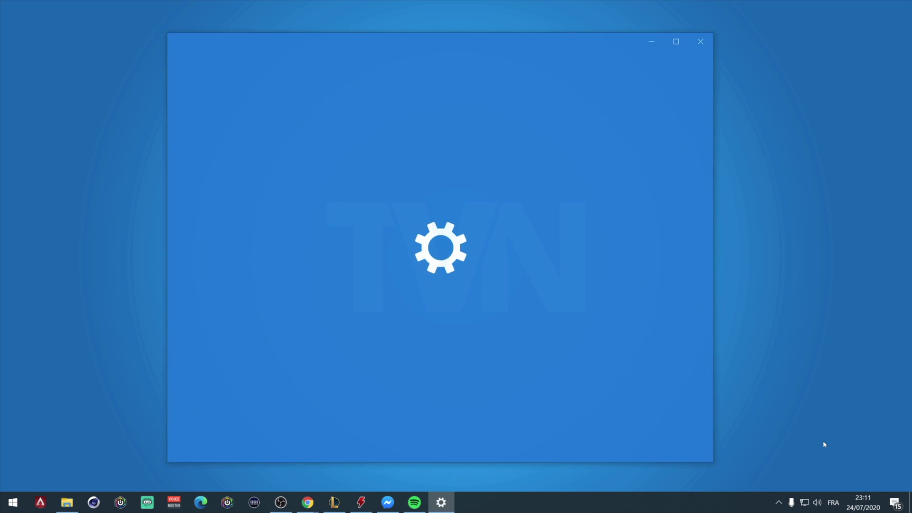
scroll(606, 339, "down", 4)
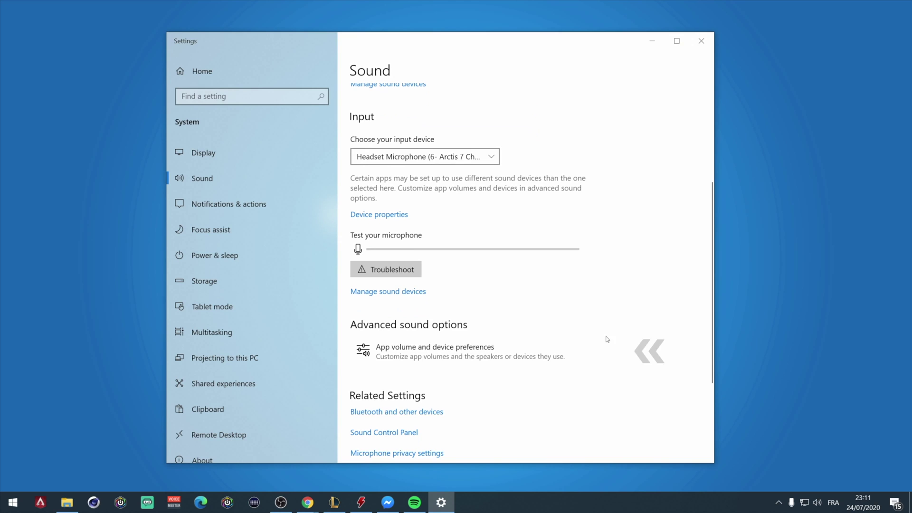
left_click(416, 356)
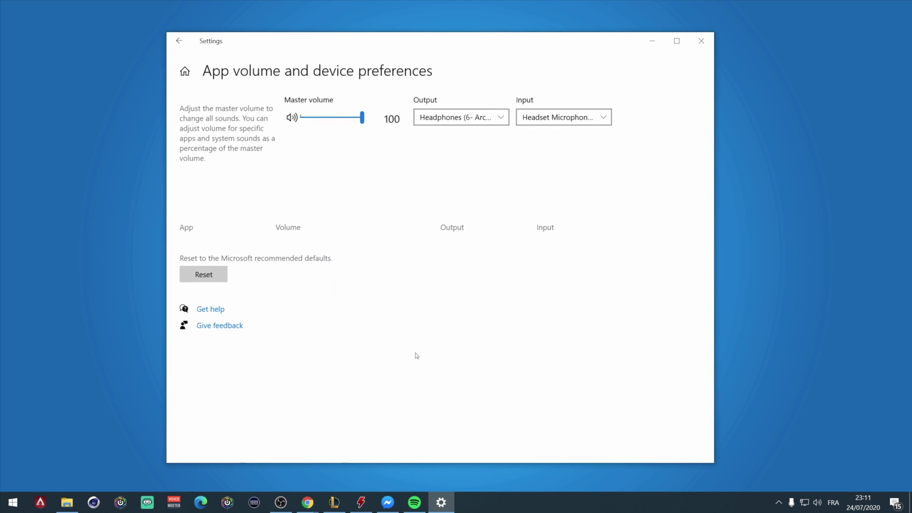
scroll(416, 356, "down", 2)
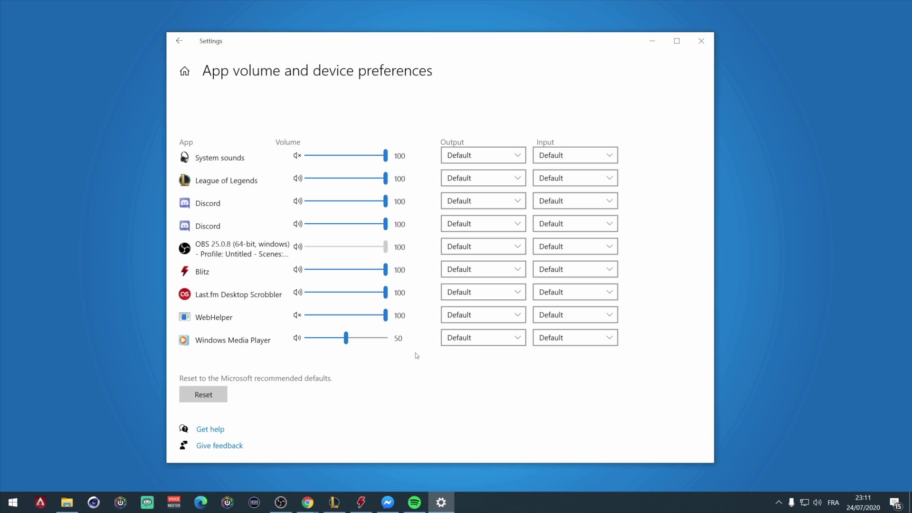
Step: Start Spotify playback so it appears in the list, then view its Output device choices
left_click(415, 503)
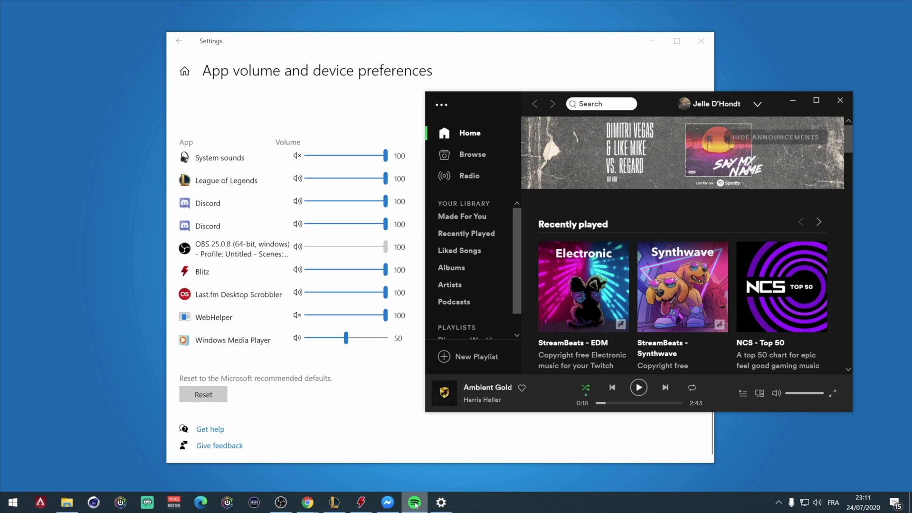
left_click(639, 391)
scroll(683, 266, "down", 1)
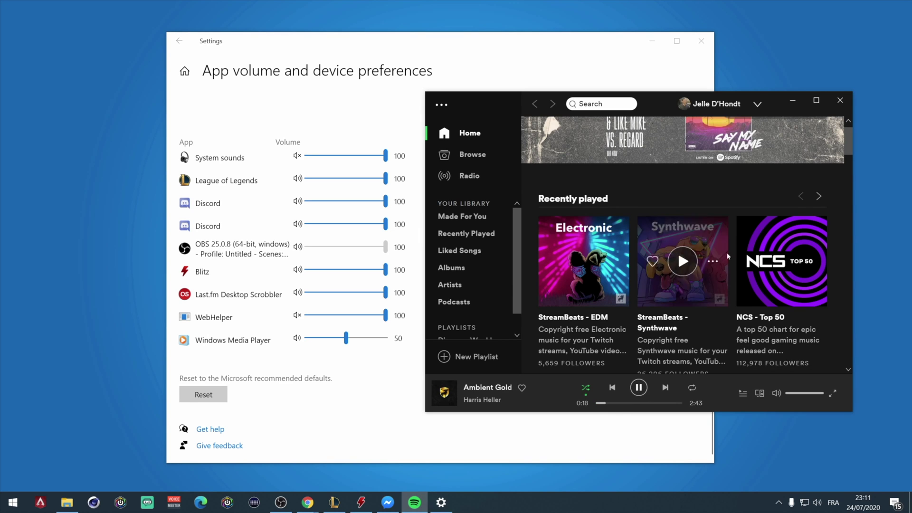
left_click(794, 102)
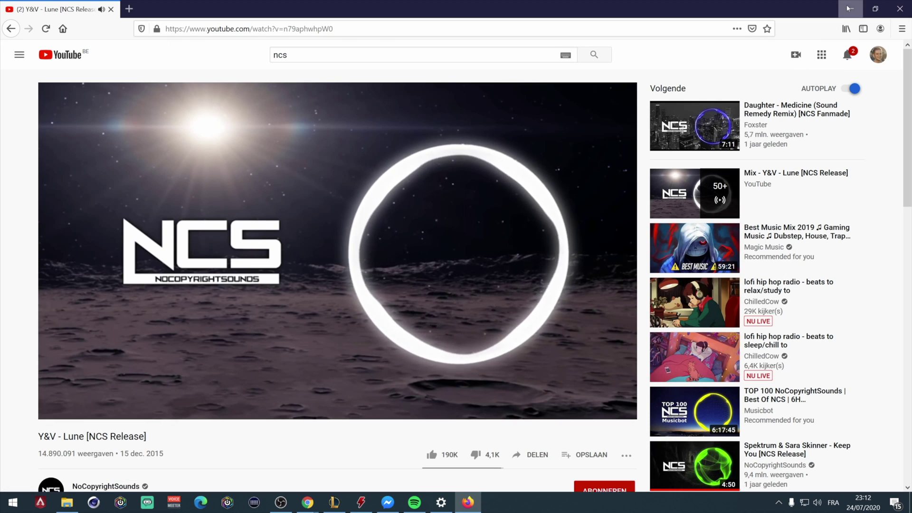
left_click(849, 8)
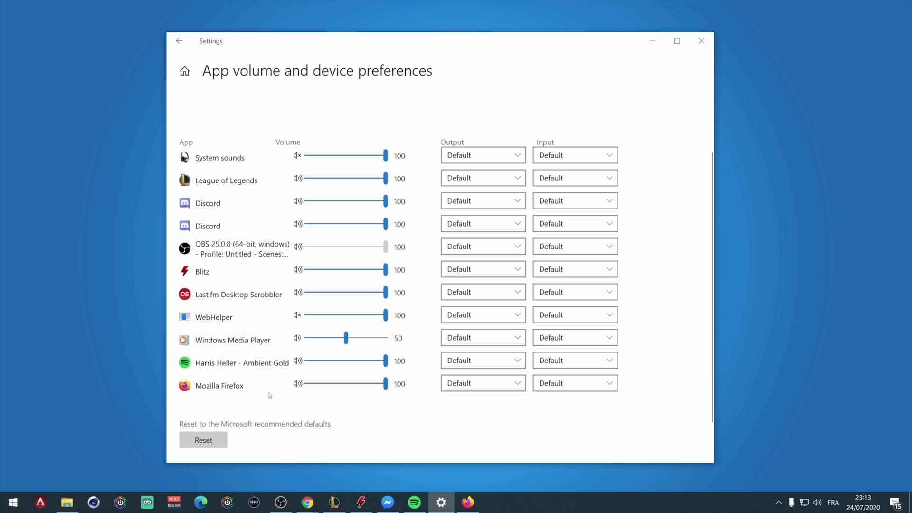
left_click(510, 364)
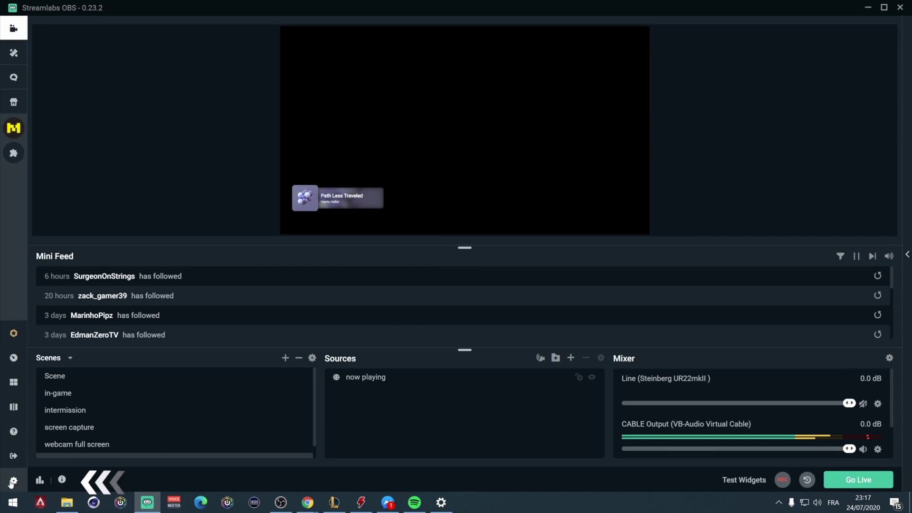
Step: Set Mic/Auxiliary Device 1 to Line (Steinberg UR22mkII) and Device 2 to CABLE Output
left_click(12, 482)
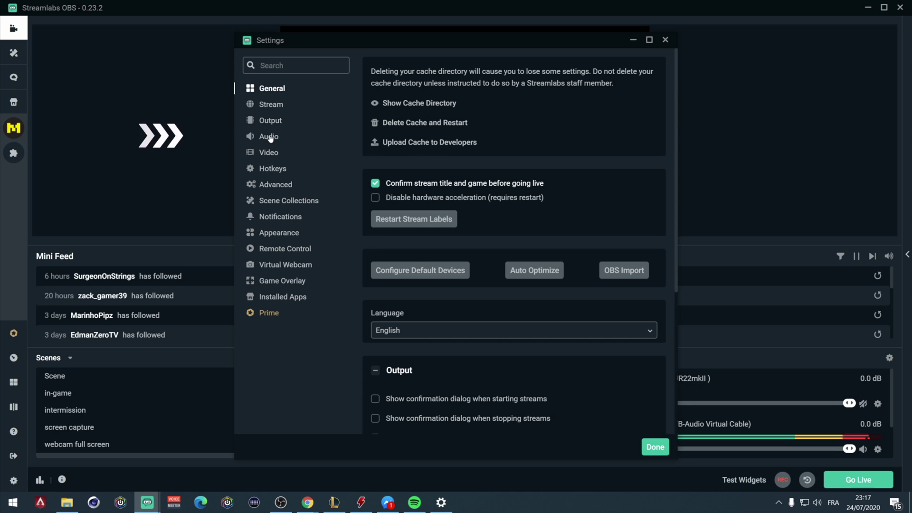
left_click(269, 137)
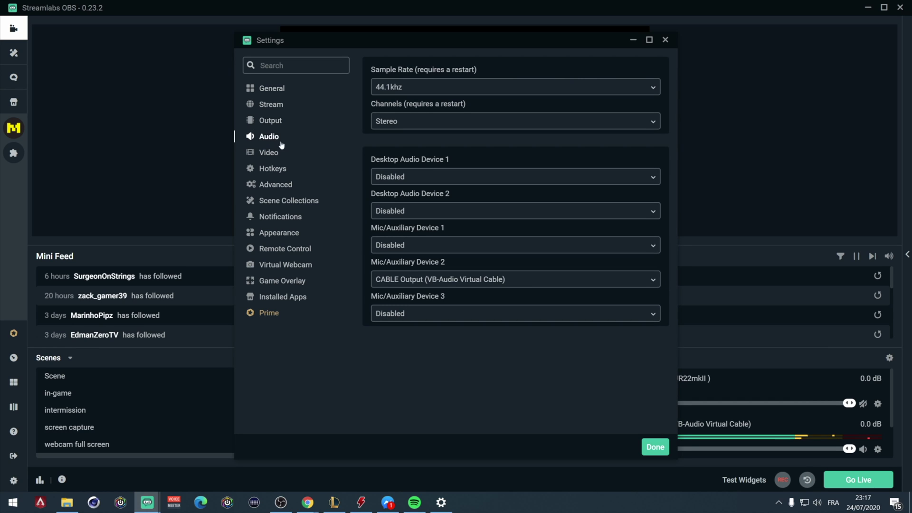
left_click(421, 247)
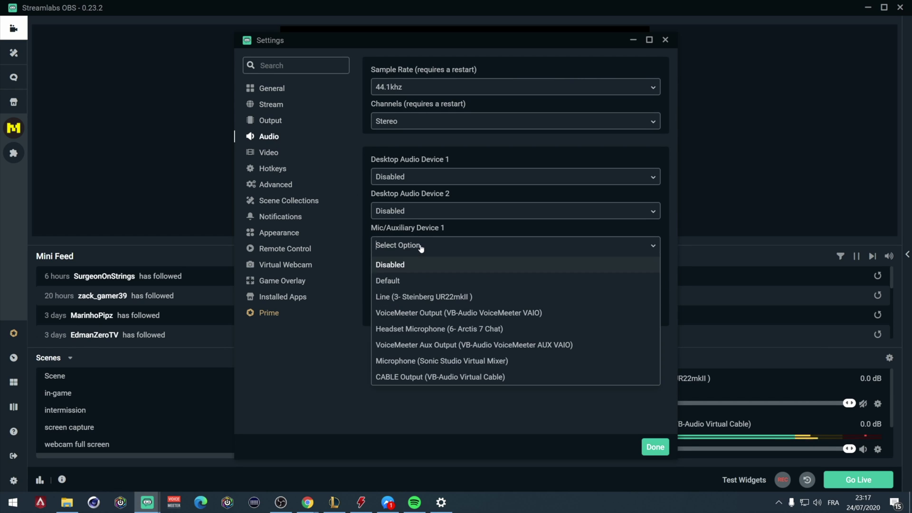
left_click(413, 296)
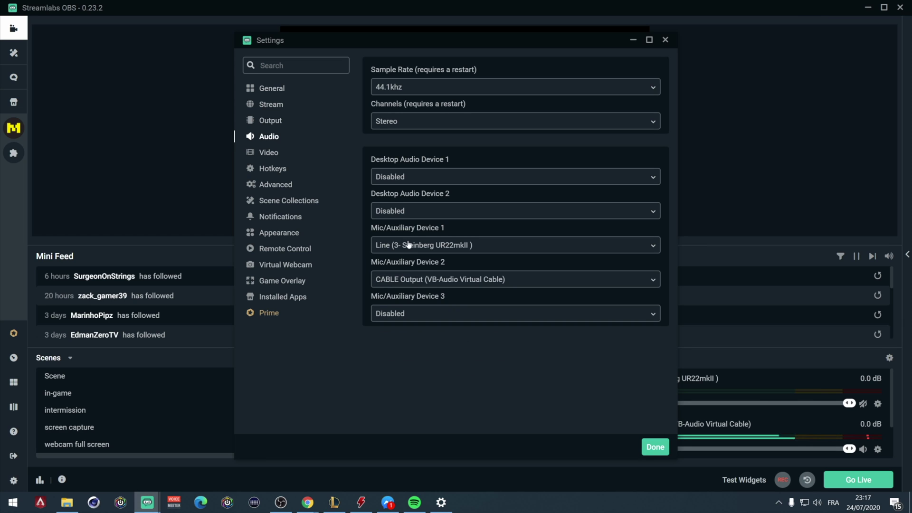
left_click(430, 280)
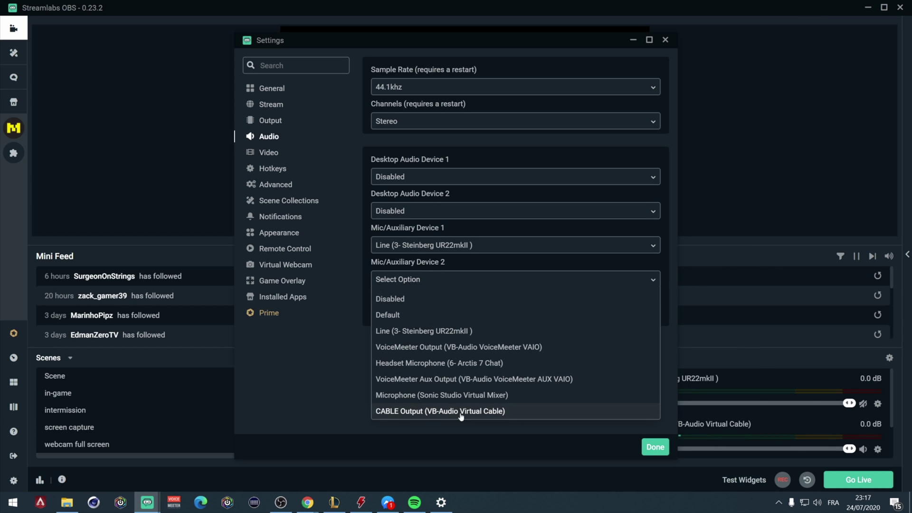
left_click(552, 411)
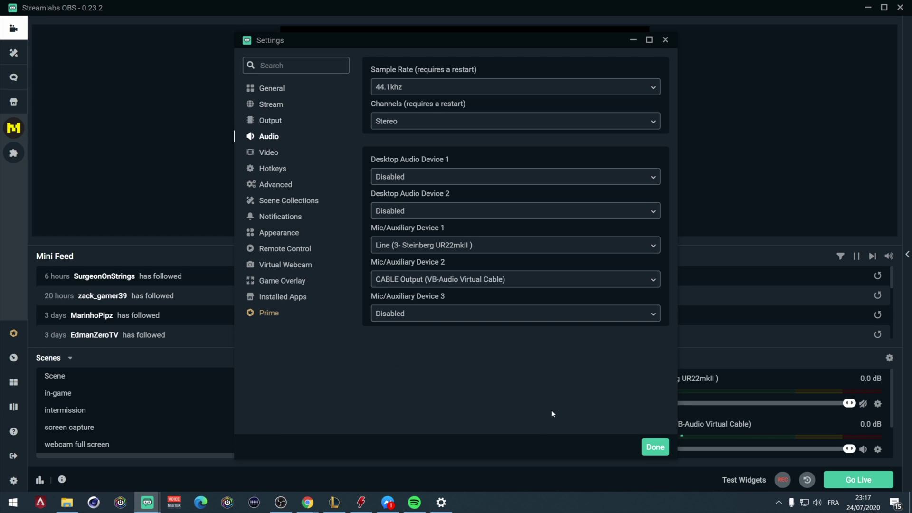
left_click(654, 447)
left_click(415, 502)
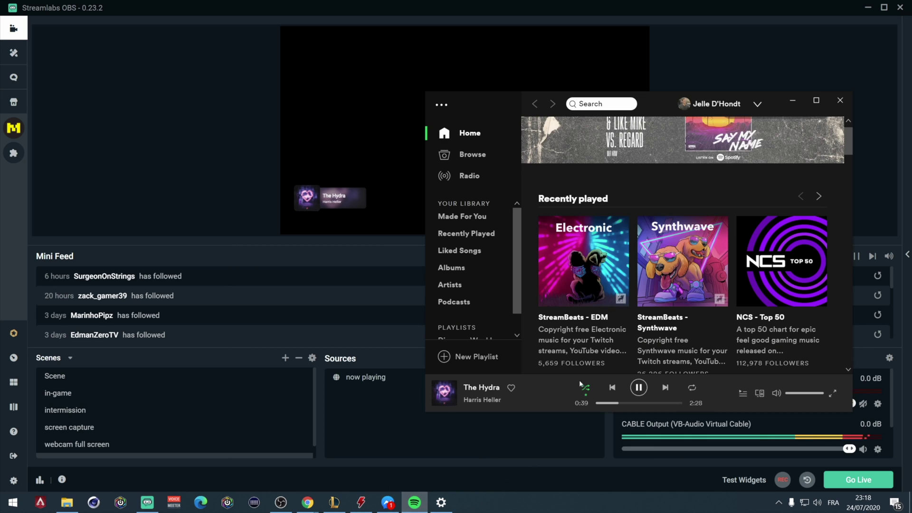
Step: Confirm Spotify's output device is CABLE Input, then return to Streamlabs OBS
left_click(442, 503)
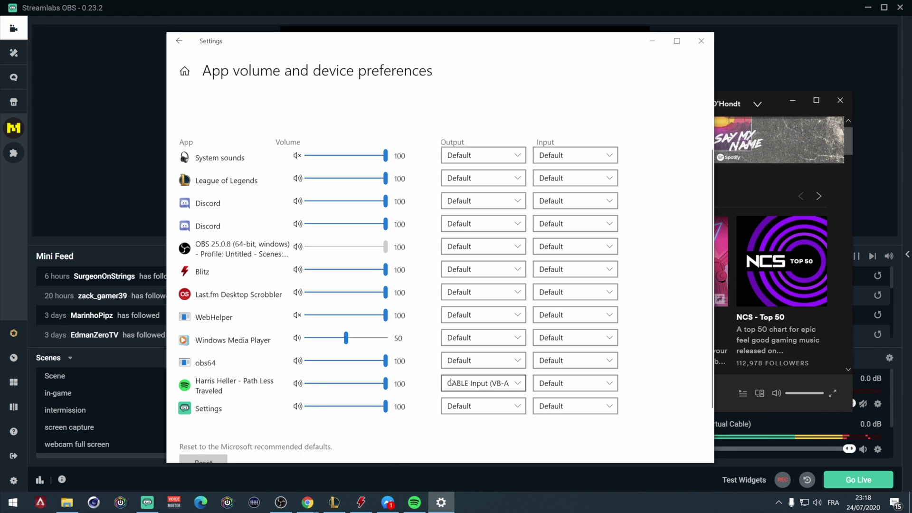
left_click(543, 482)
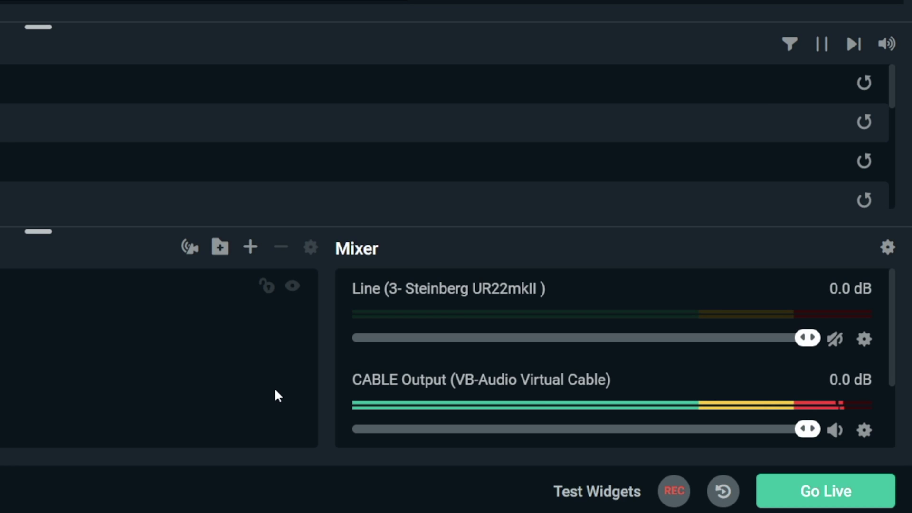
left_click_drag(807, 430, 823, 442)
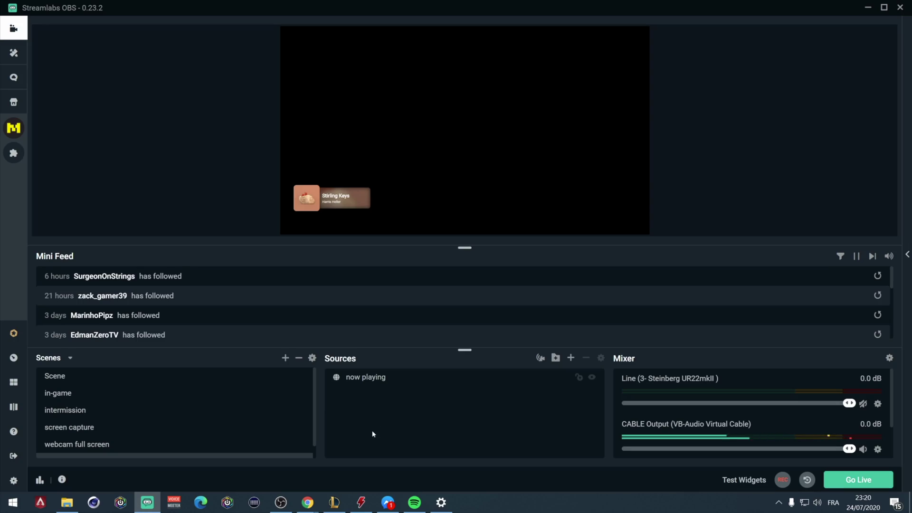
Step: Open Advanced Audio Settings in Streamlabs and OBS Studio's Advanced Audio Properties for comparison
left_click(889, 359)
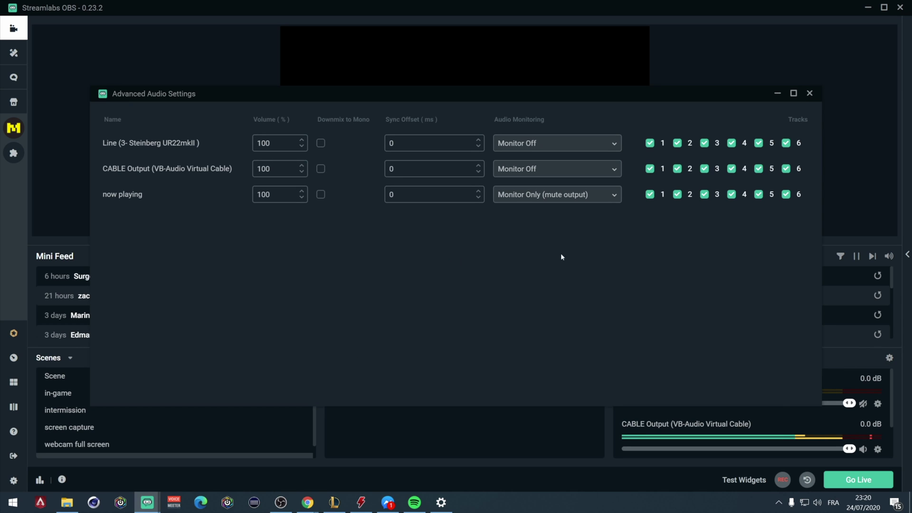
key("alt+Tab")
left_click_drag(554, 122, 544, 104)
left_click(517, 347)
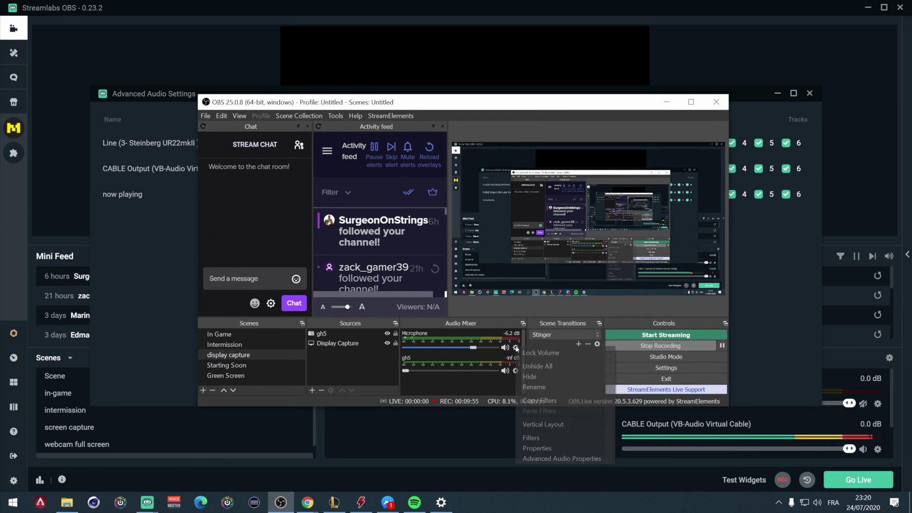
left_click(583, 460)
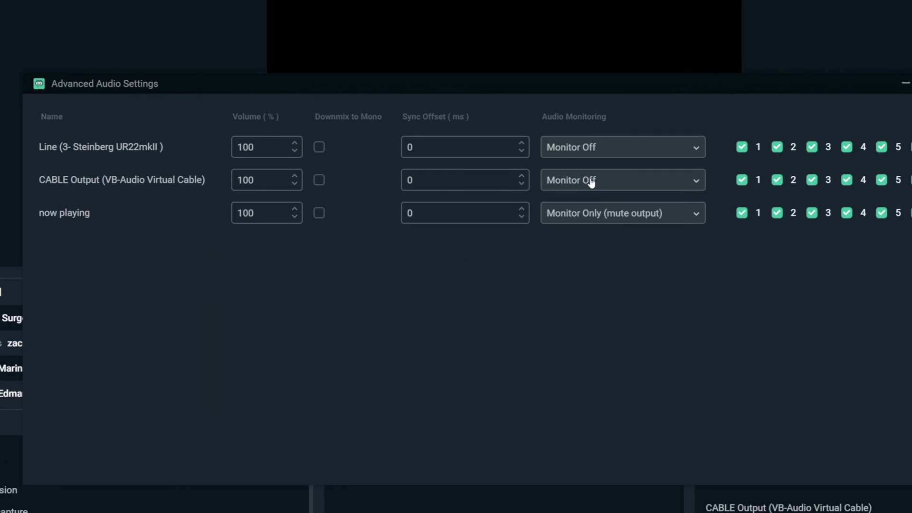
Step: Set CABLE Output's audio monitoring to Monitor and Output and recheck the choice
left_click(549, 178)
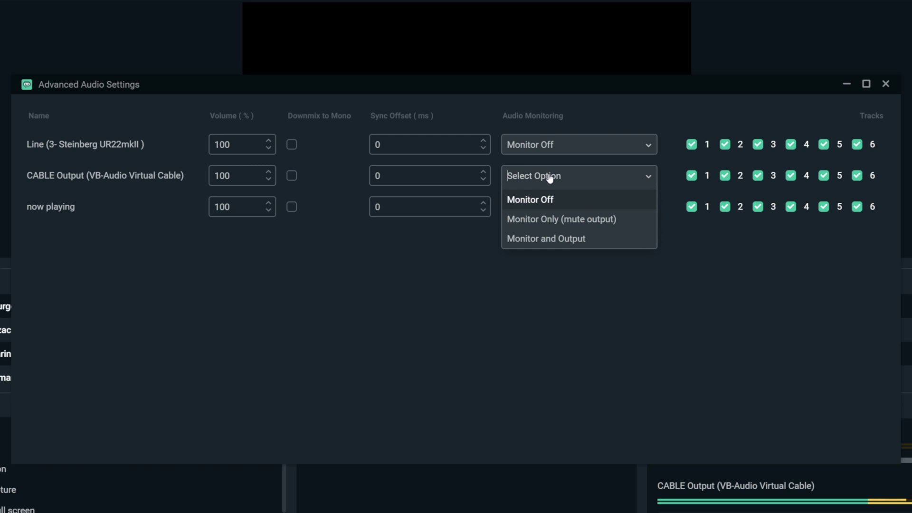
left_click(547, 240)
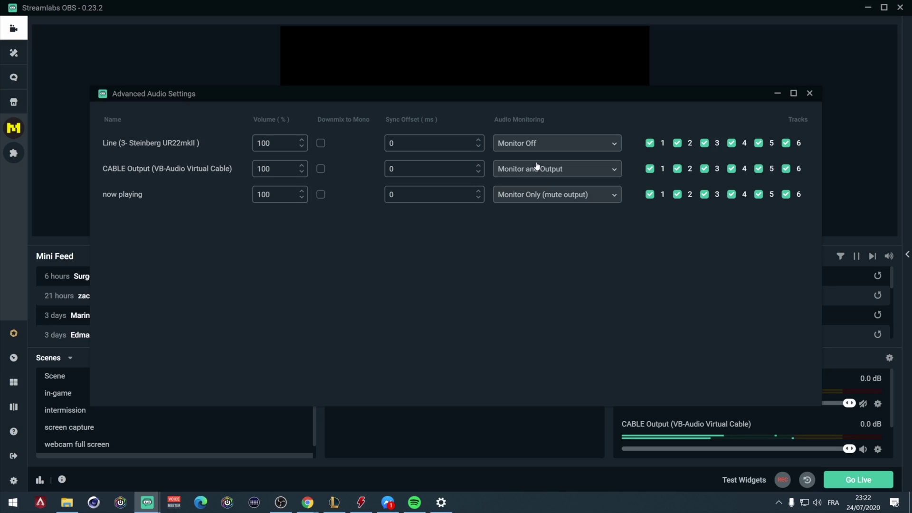
left_click(535, 168)
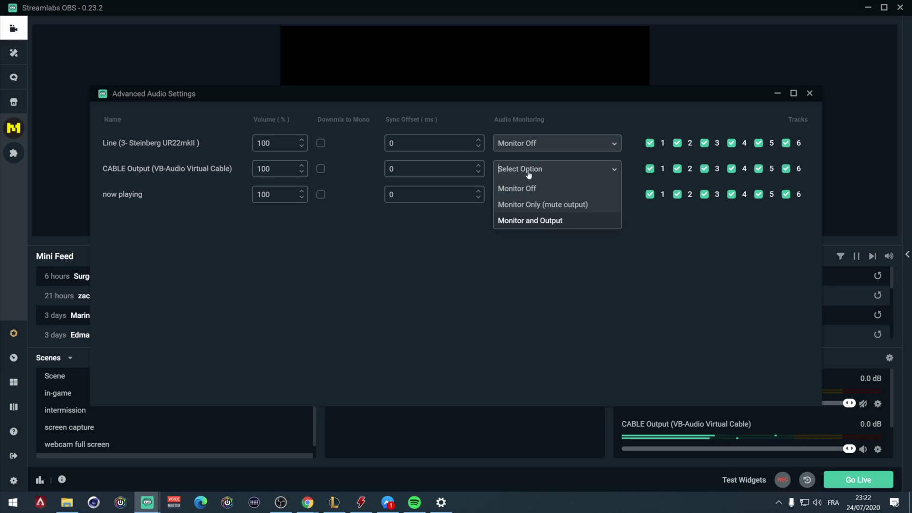